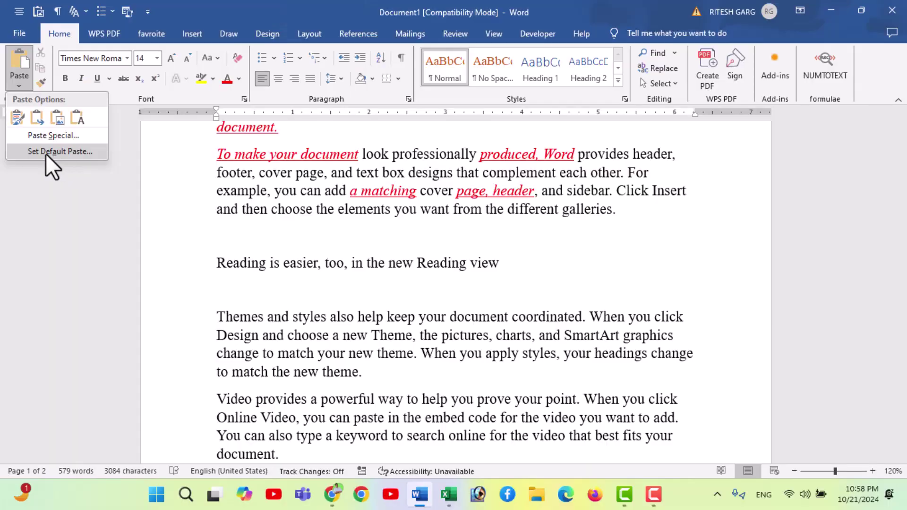
- In Advanced options, review Pasting within same document, leaving it at Keep Source Formatting (Default)
click(45, 154)
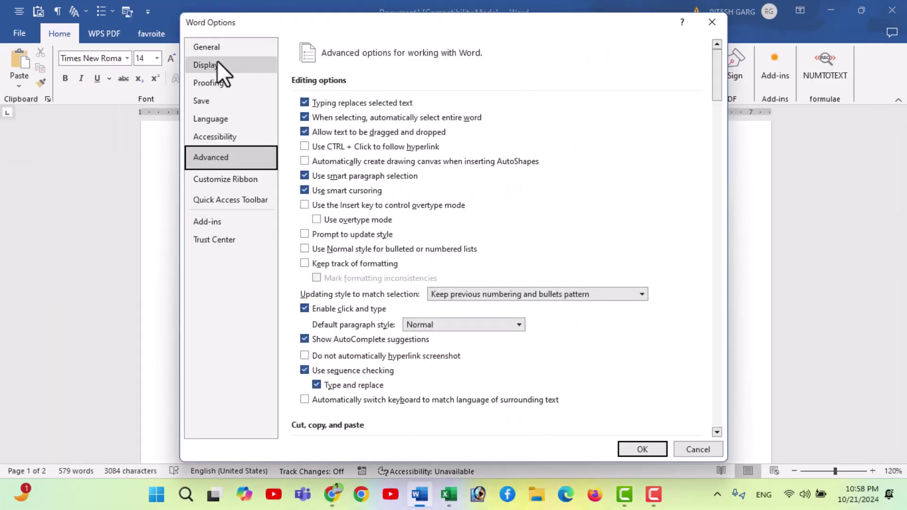
scroll(353, 253, down, 4)
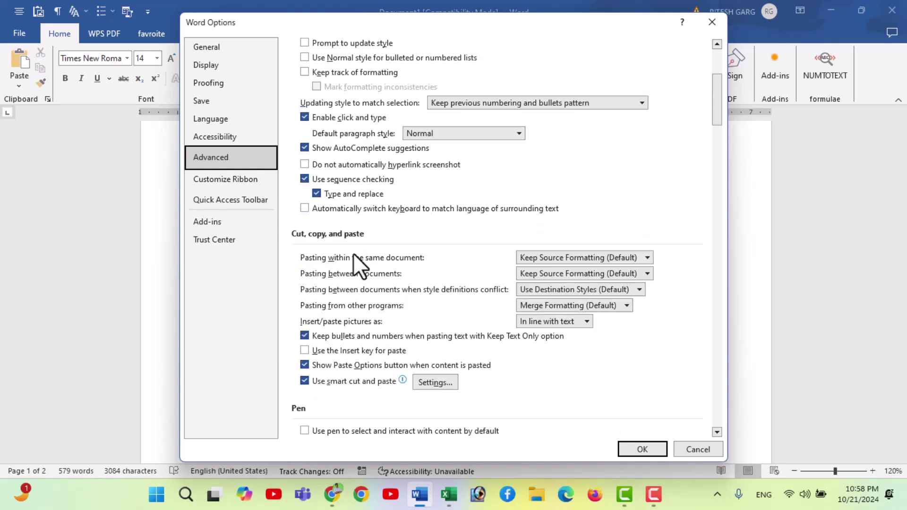
scroll(353, 253, down, 1)
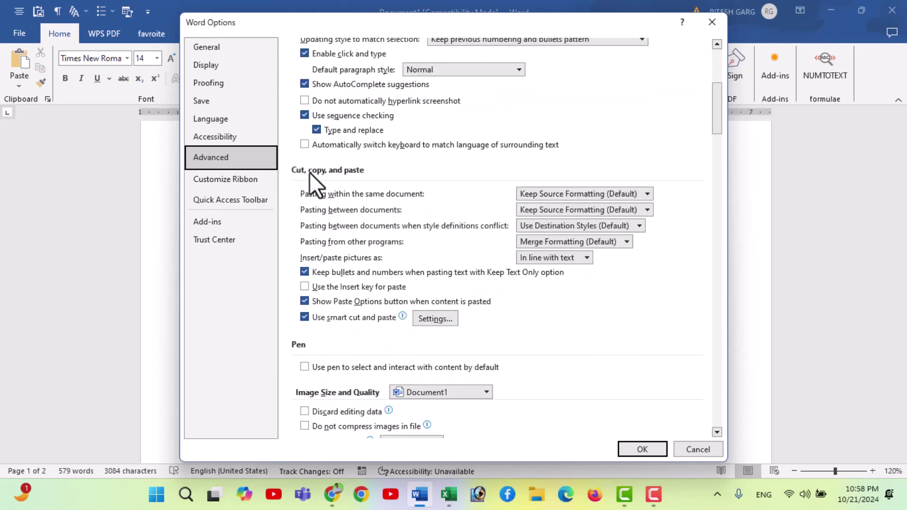
click(537, 196)
click(343, 220)
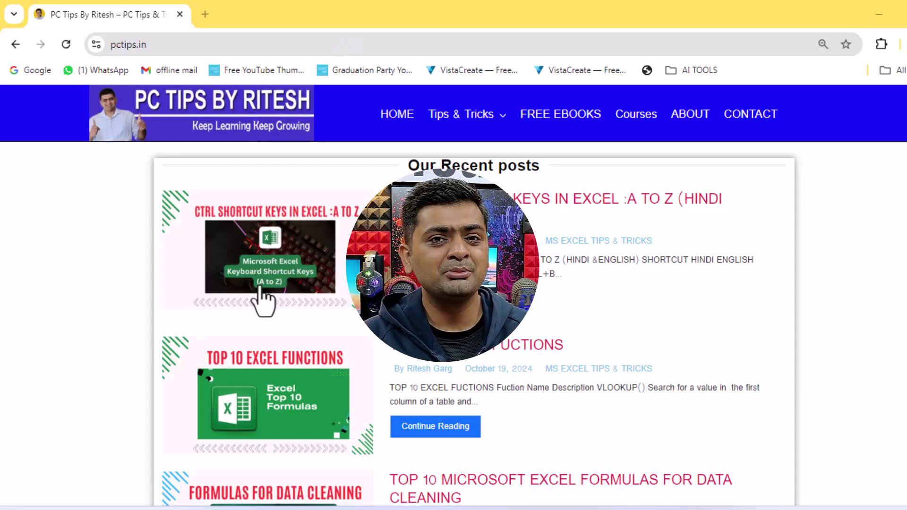
- Browse the pctips.in homepage and open the Tips & Tricks post listing
scroll(264, 300, down, 2)
scroll(264, 299, down, 7)
scroll(350, 305, down, 6)
scroll(350, 305, up, 3)
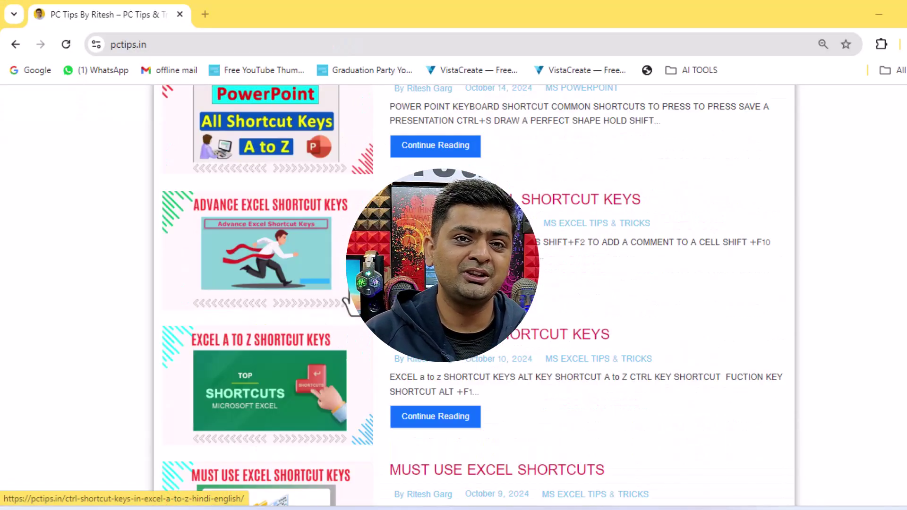
scroll(349, 305, up, 5)
scroll(350, 305, up, 4)
scroll(349, 304, up, 2)
mouse_move(461, 115)
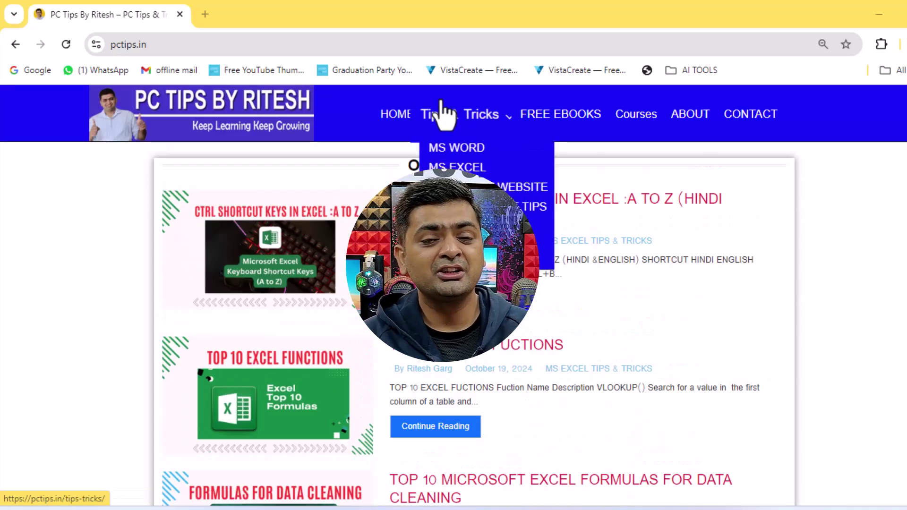
click(435, 115)
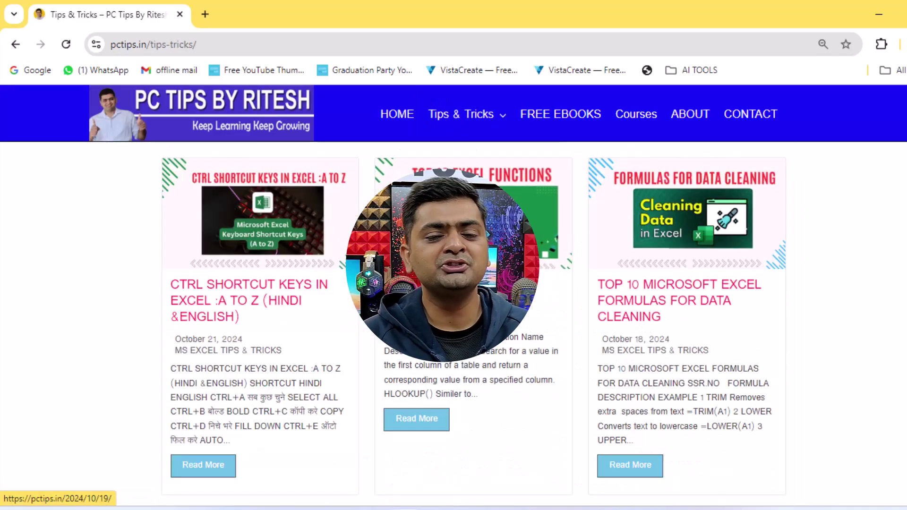
- Go to the FREE EBOOKS download page from the header menu
scroll(454, 283, down, 8)
scroll(454, 284, down, 6)
scroll(453, 284, up, 10)
scroll(486, 137, up, 4)
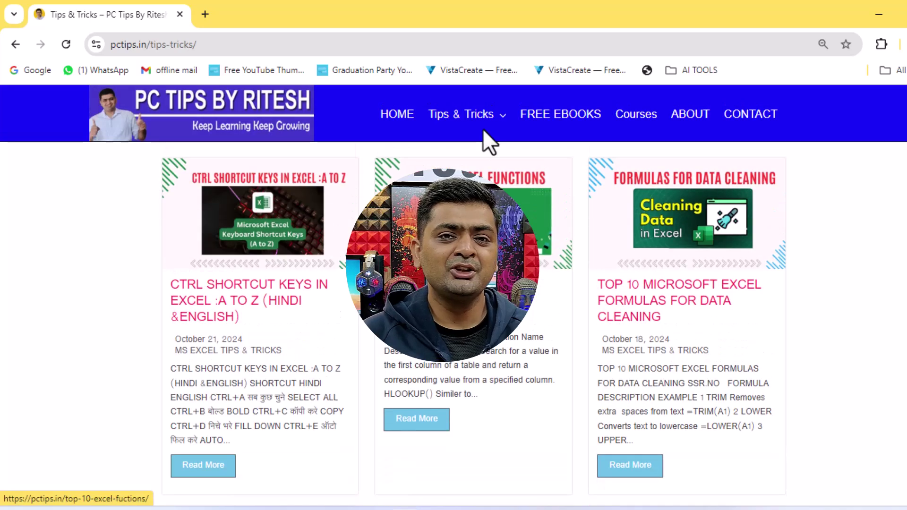
click(525, 116)
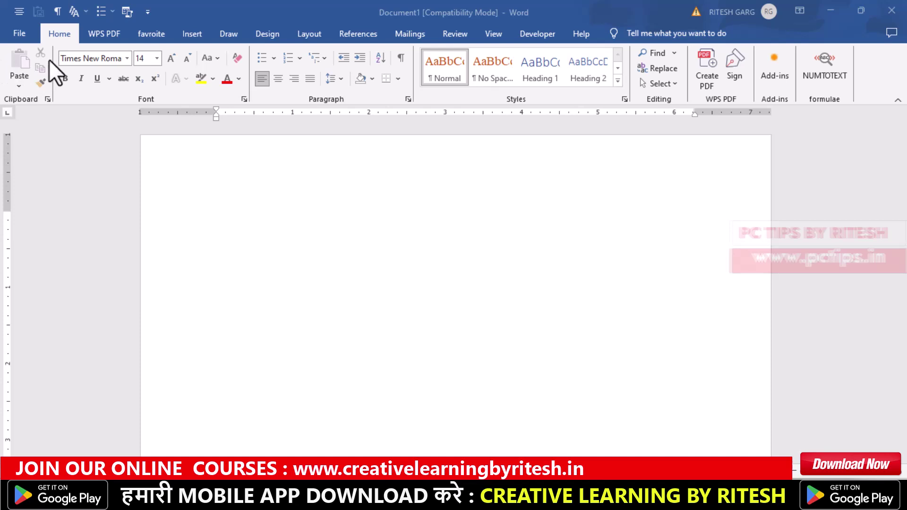
click(308, 35)
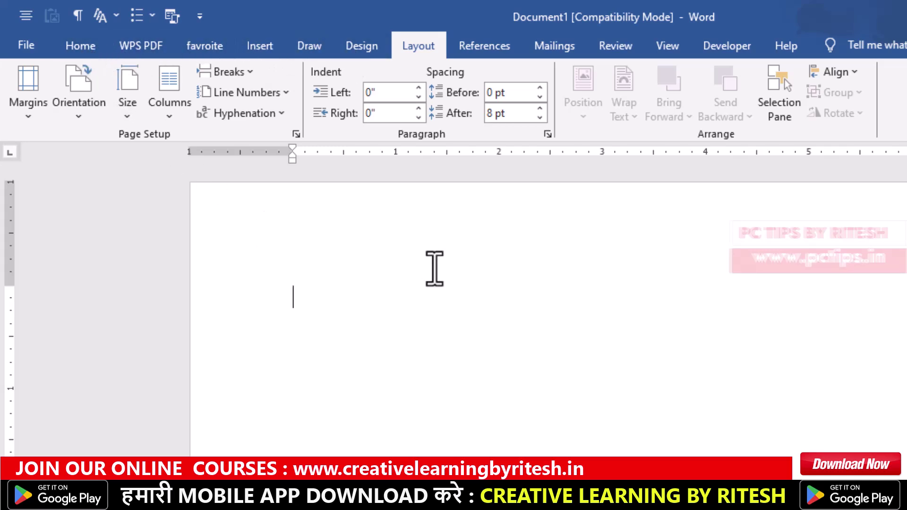
key(alt)
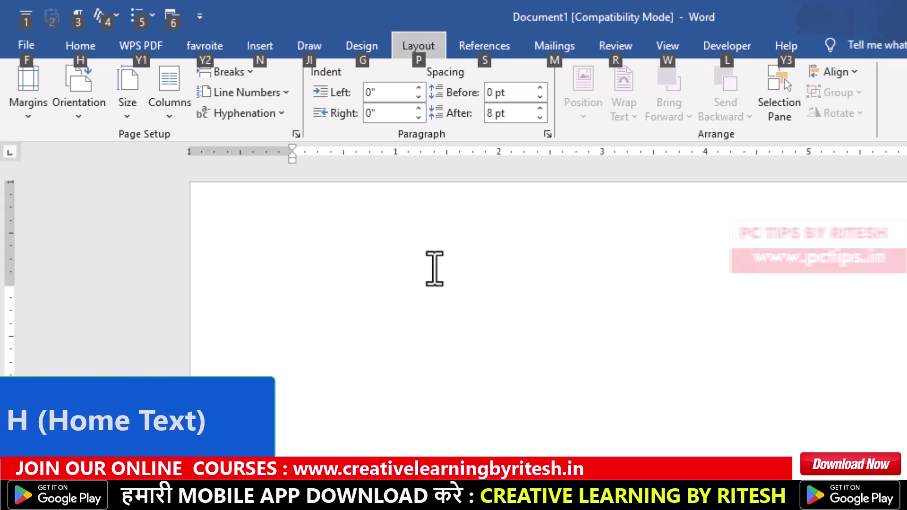
key(h)
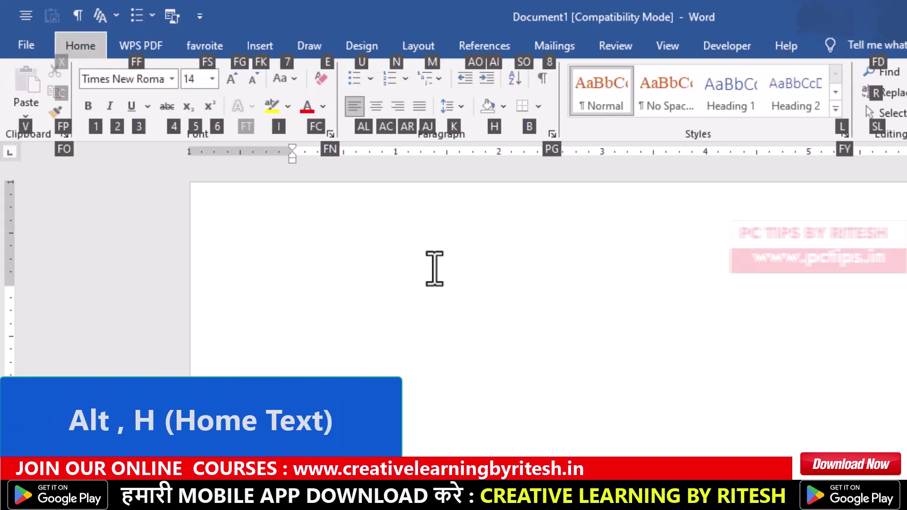
key(Escape)
text(=rand())
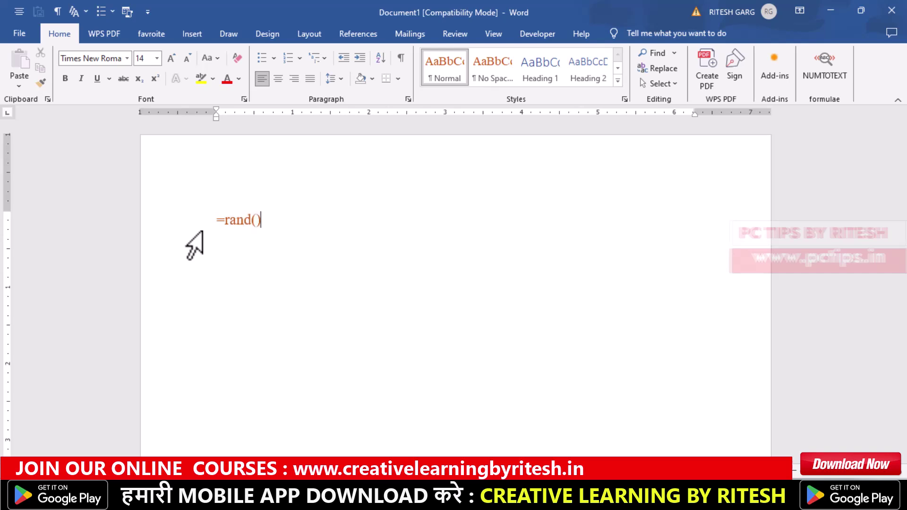
- Run =rand() to generate five sample paragraphs, starting 'Video provides a powerful way…'
key(Return)
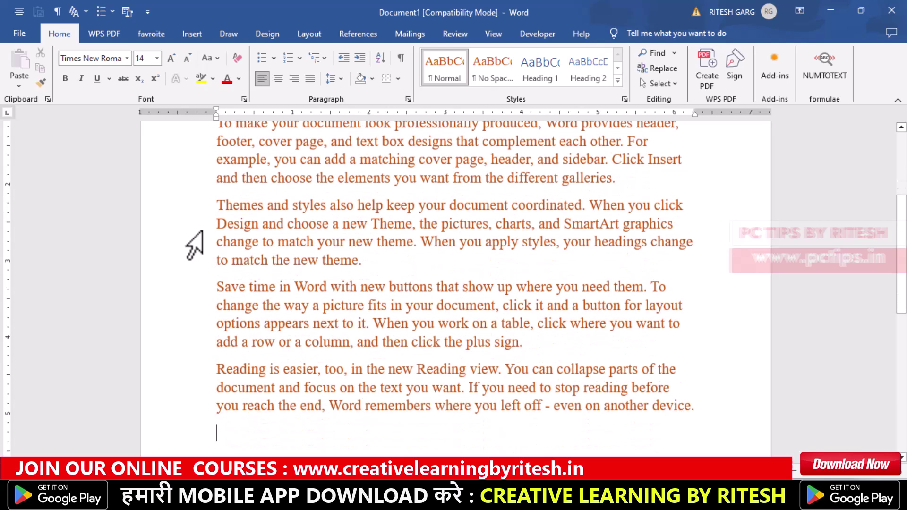
scroll(194, 245, up, 4)
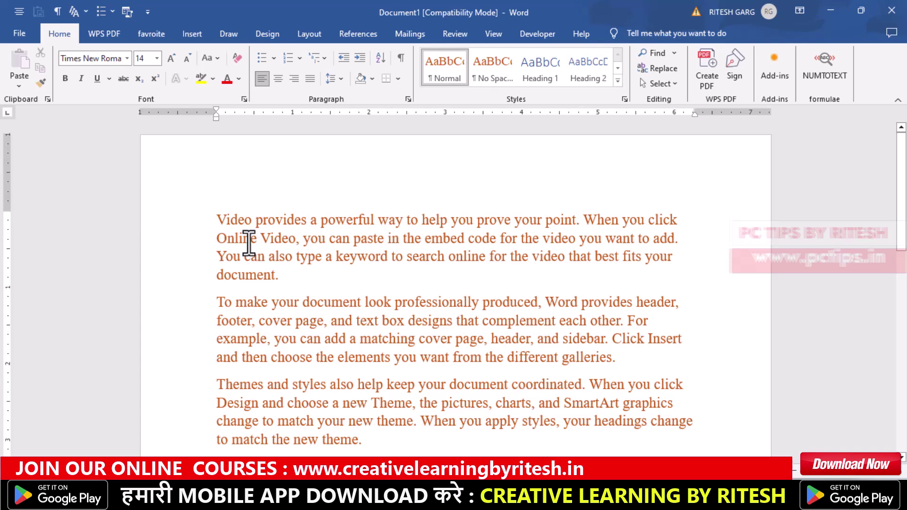
- Reset all the document text to the Automatic (black) font colour
key(ctrl+a)
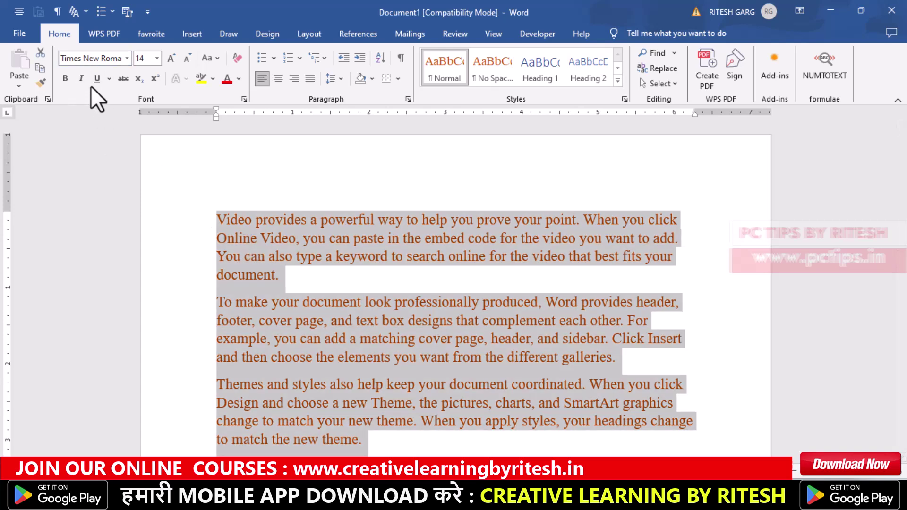
click(238, 80)
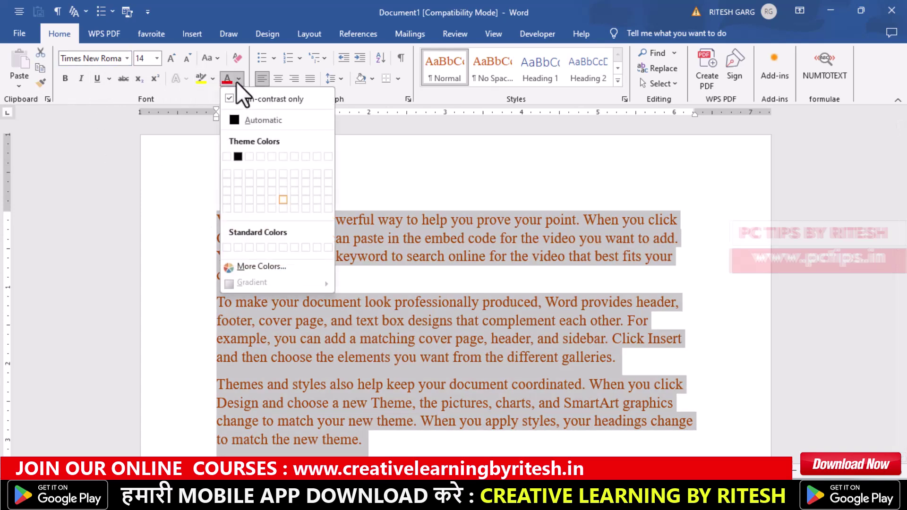
click(233, 120)
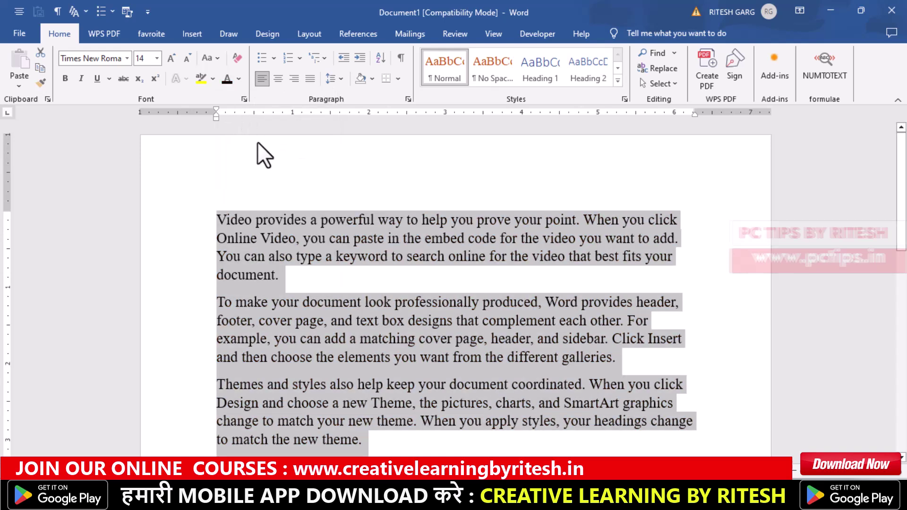
click(339, 237)
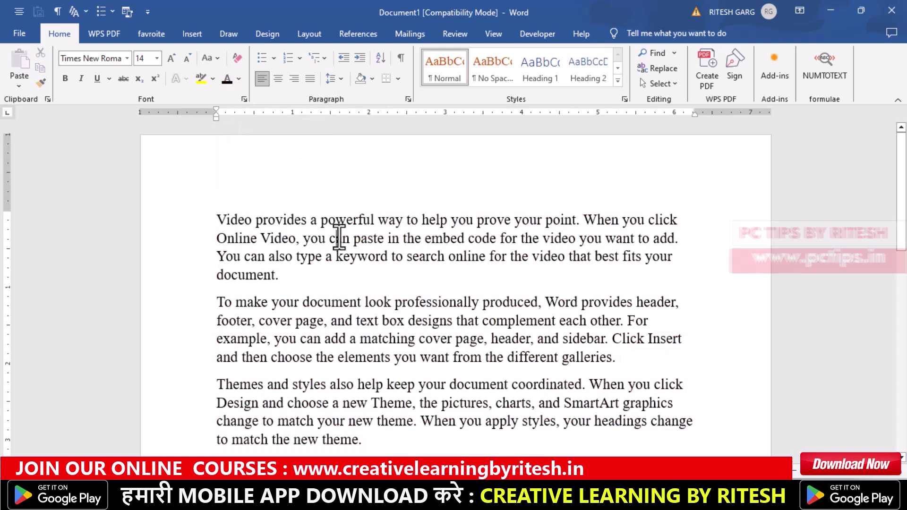
- Colour the first paragraph red and show the empty Clipboard pane
scroll(246, 208, down, 1)
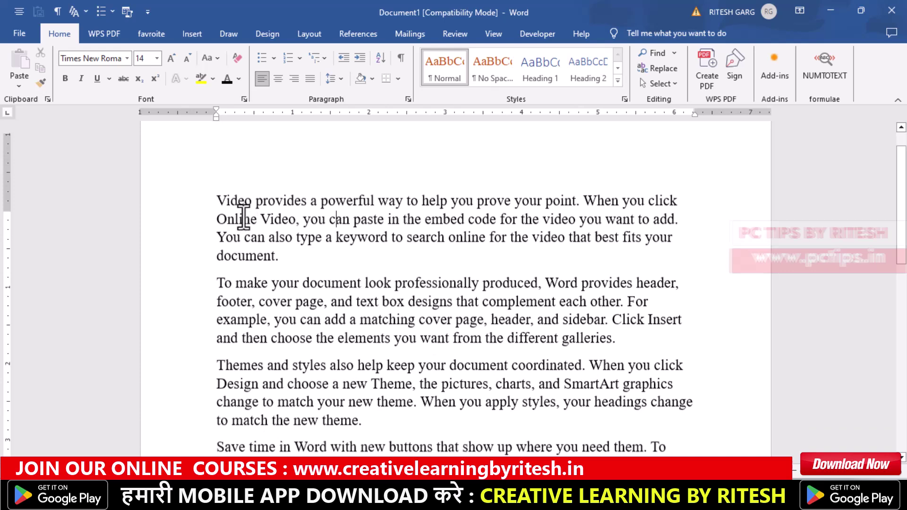
scroll(227, 185, up, 1)
mouse_move(217, 218)
mouse_down()
mouse_move(243, 227)
mouse_move(276, 275)
mouse_up()
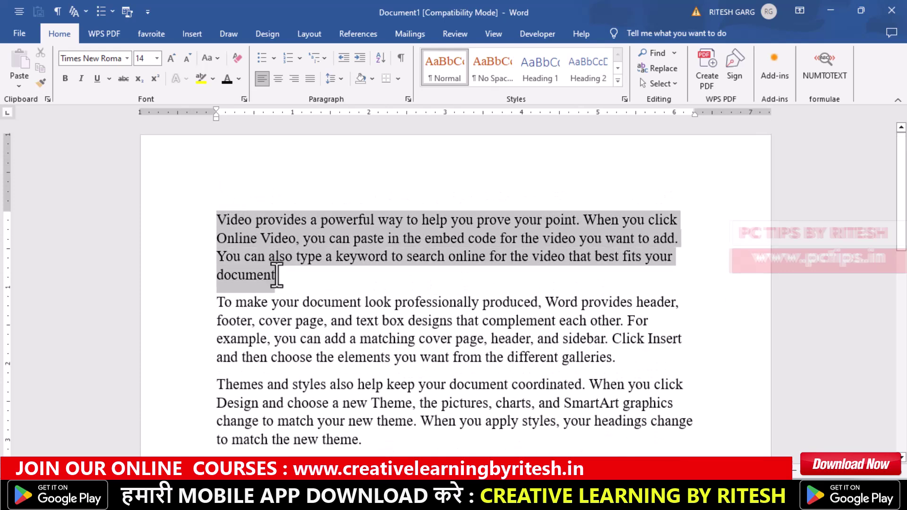
click(239, 79)
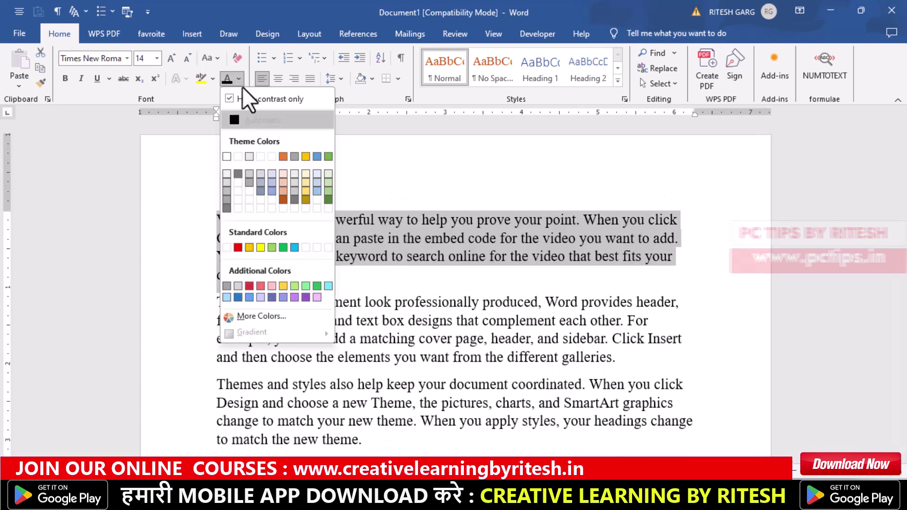
click(237, 247)
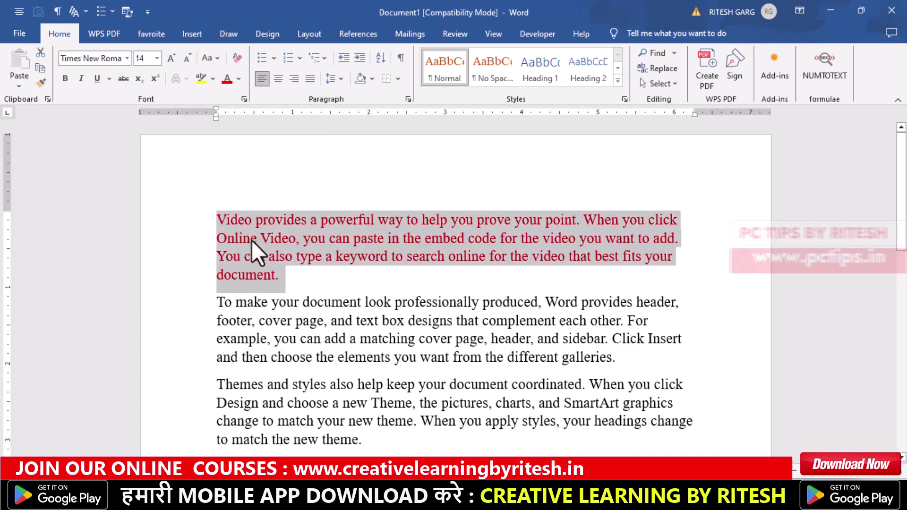
click(301, 278)
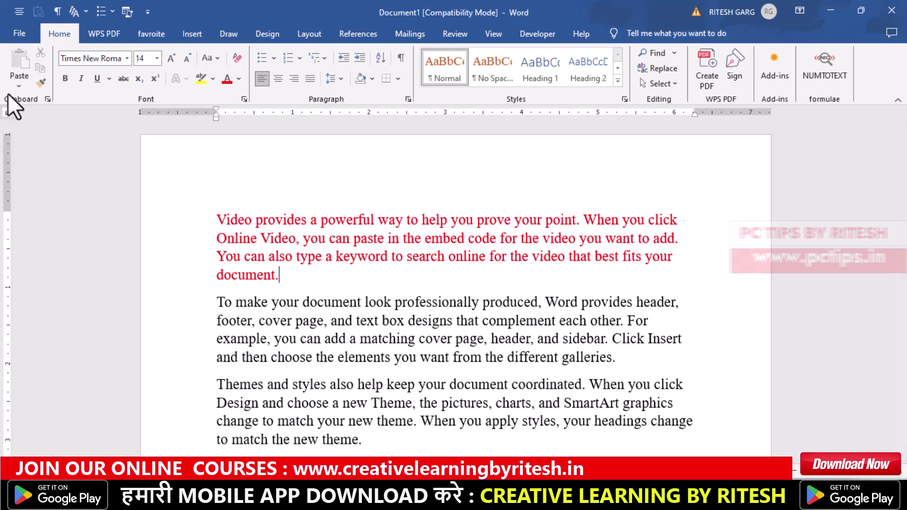
click(47, 100)
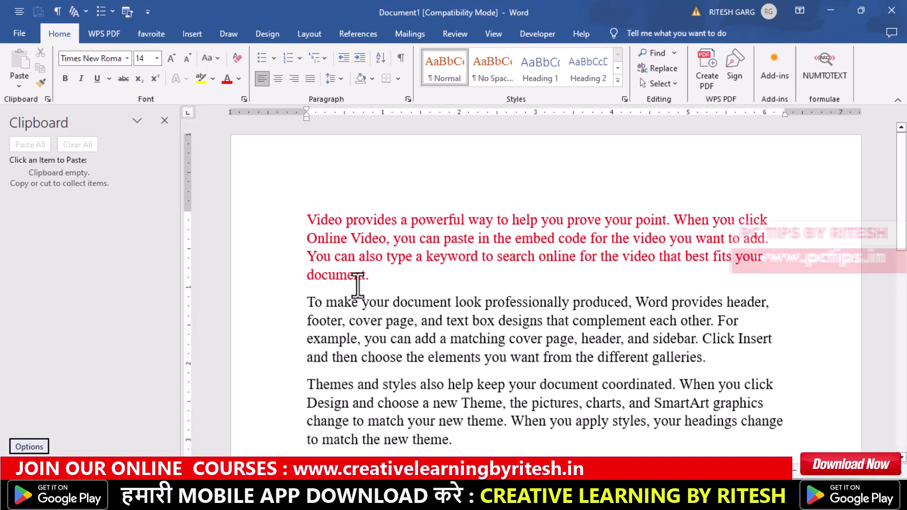
- Copy the red 'Video provides a powerful way…' paragraph to the Office Clipboard
scroll(324, 373, down, 3)
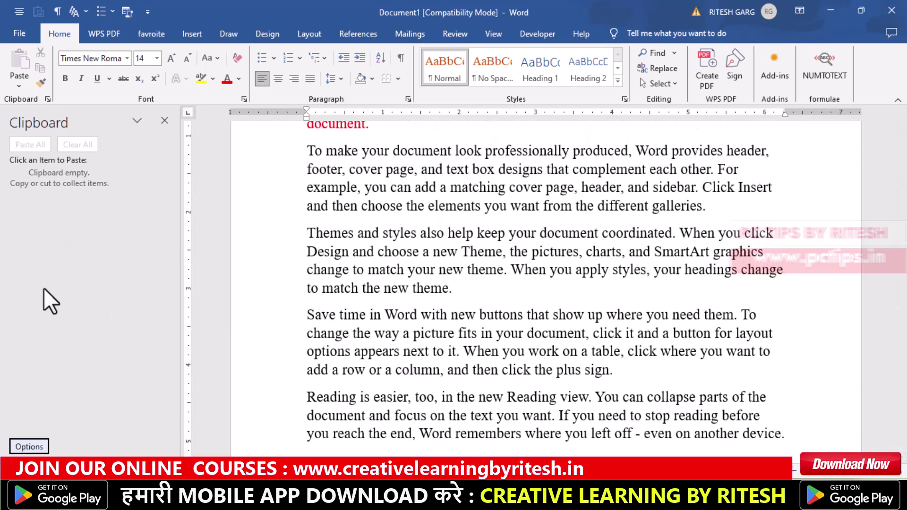
scroll(435, 325, up, 3)
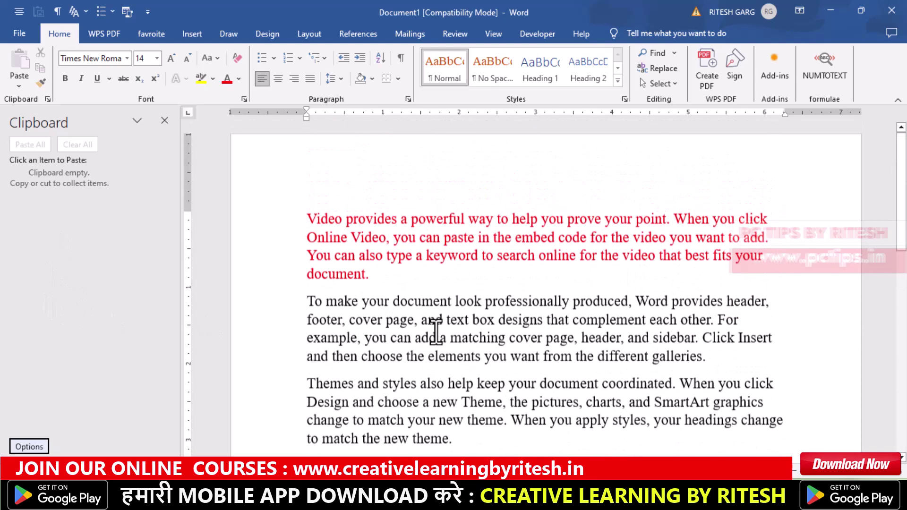
drag(304, 225, 378, 278)
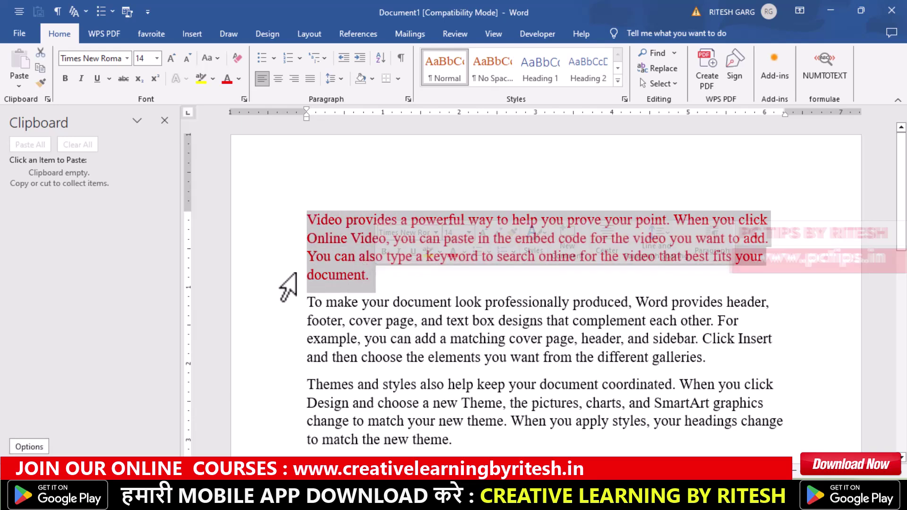
key(ctrl+c)
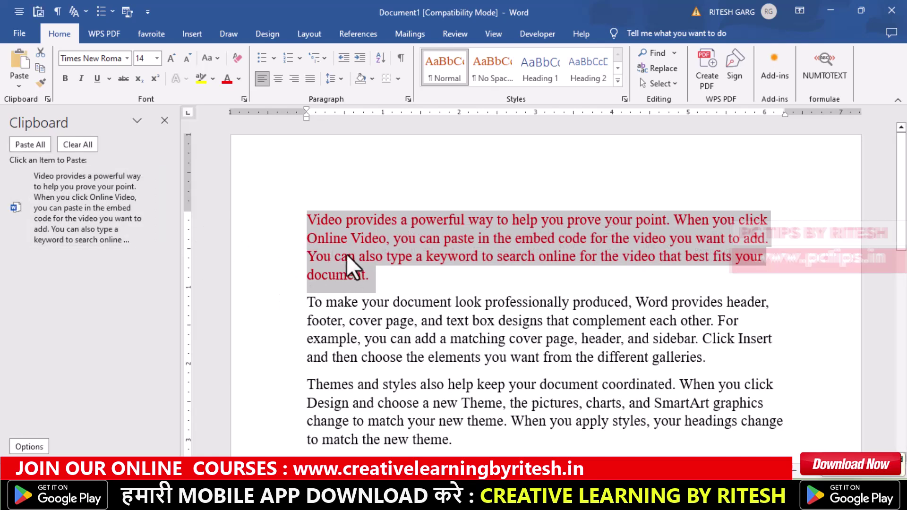
mouse_move(89, 207)
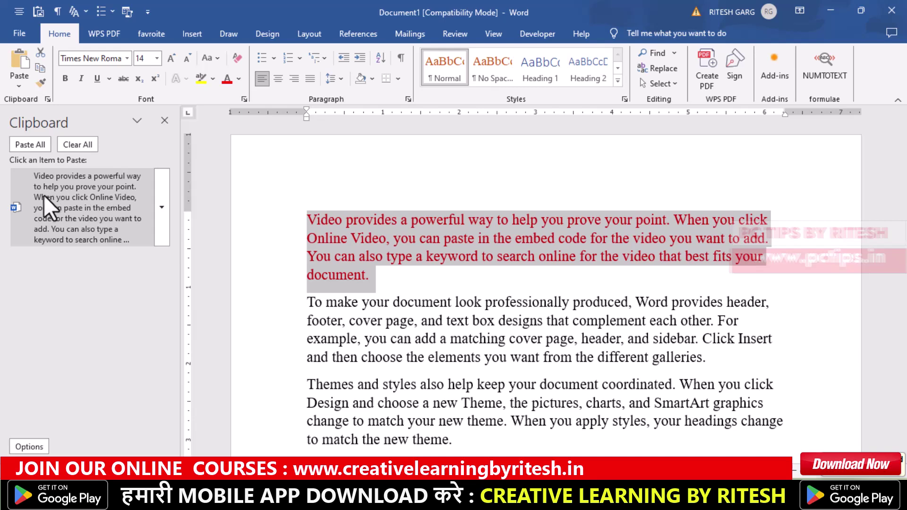
- Copy the 'Themes and styles also help…' paragraph, then place the cursor at the document's end
scroll(426, 312, down, 2)
mouse_move(308, 271)
mouse_down()
mouse_move(396, 280)
mouse_move(457, 316)
mouse_move(461, 328)
mouse_up()
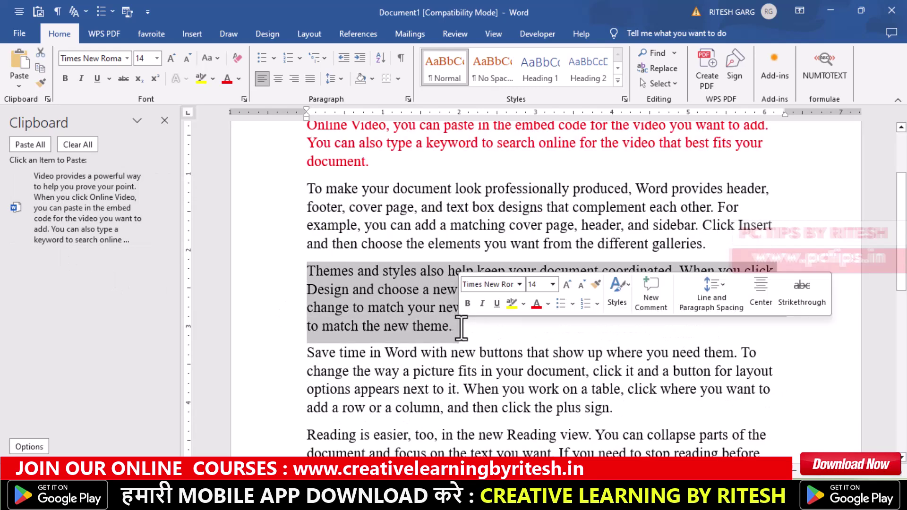
key(ctrl+c)
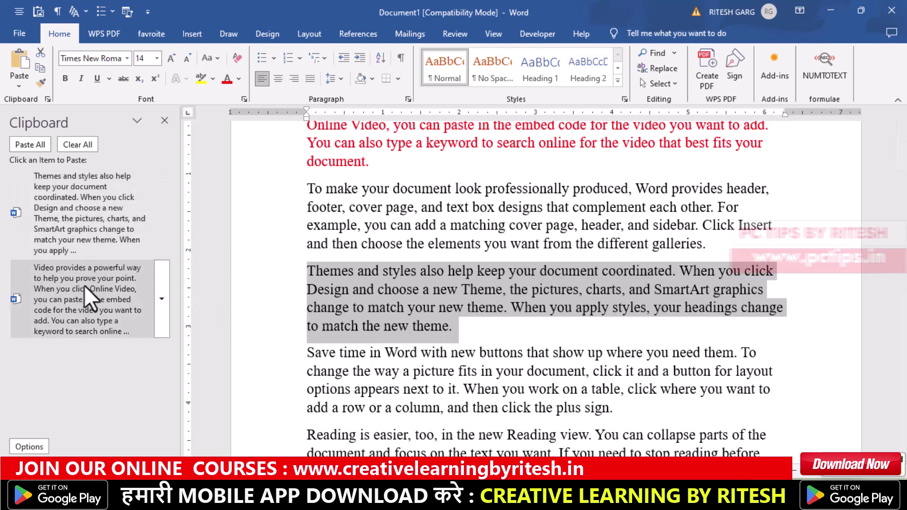
scroll(466, 317, up, 2)
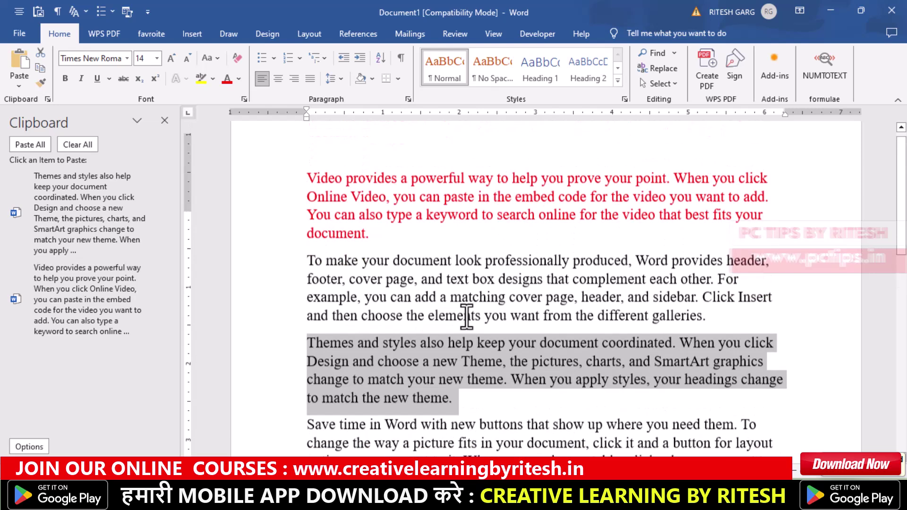
scroll(466, 315, up, 1)
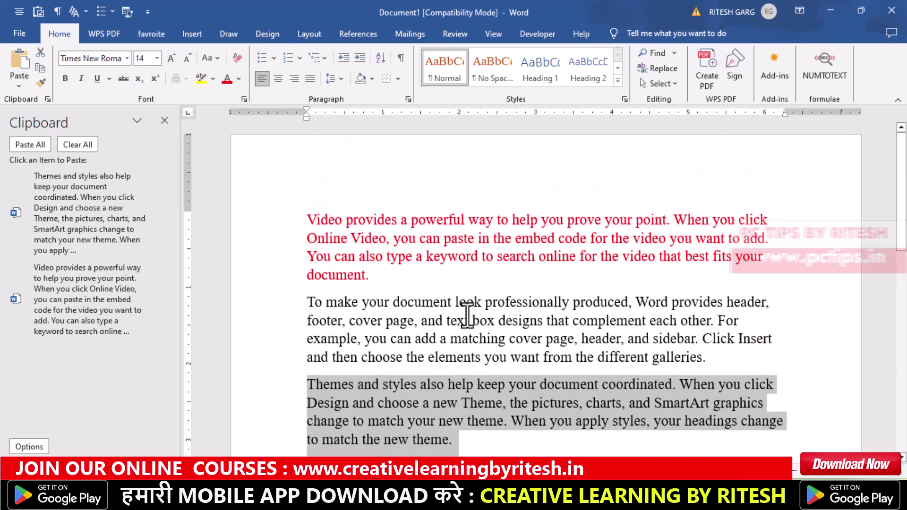
mouse_move(87, 299)
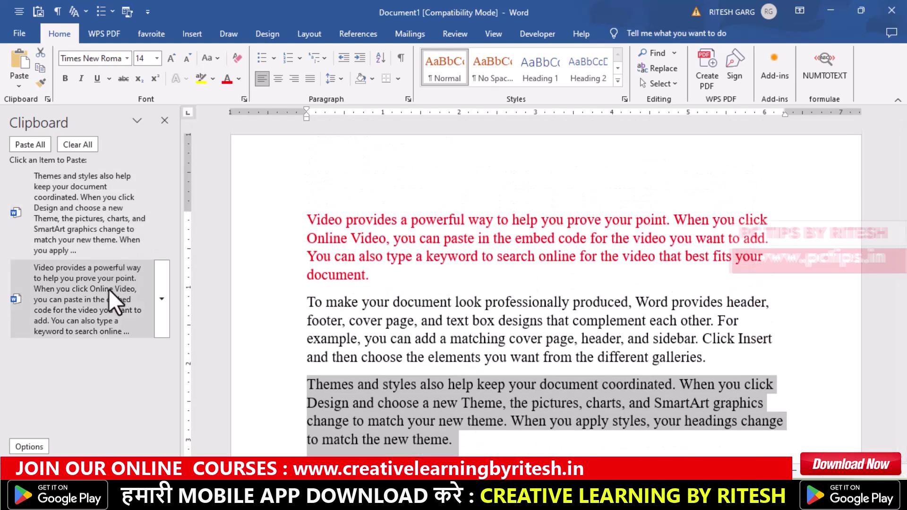
click(109, 289)
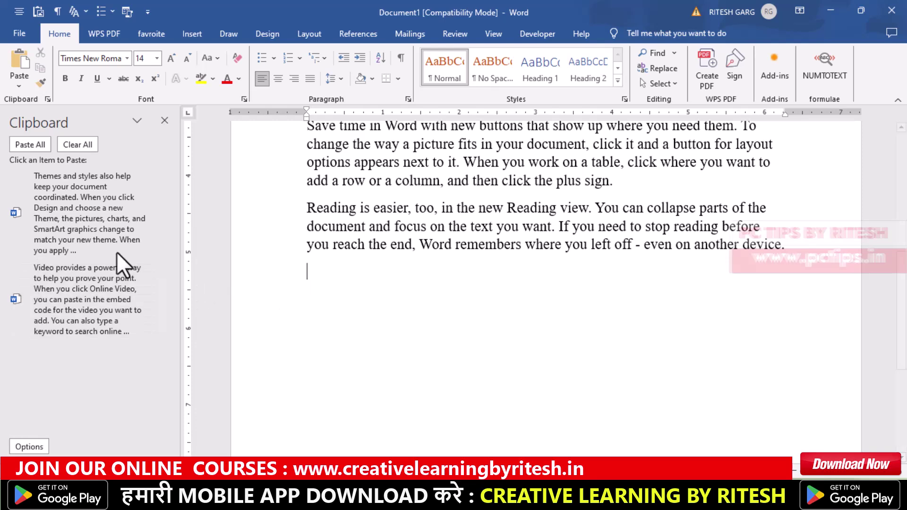
- Paste the Themes and Video clipboard items one at a time, then paste all items together
click(95, 228)
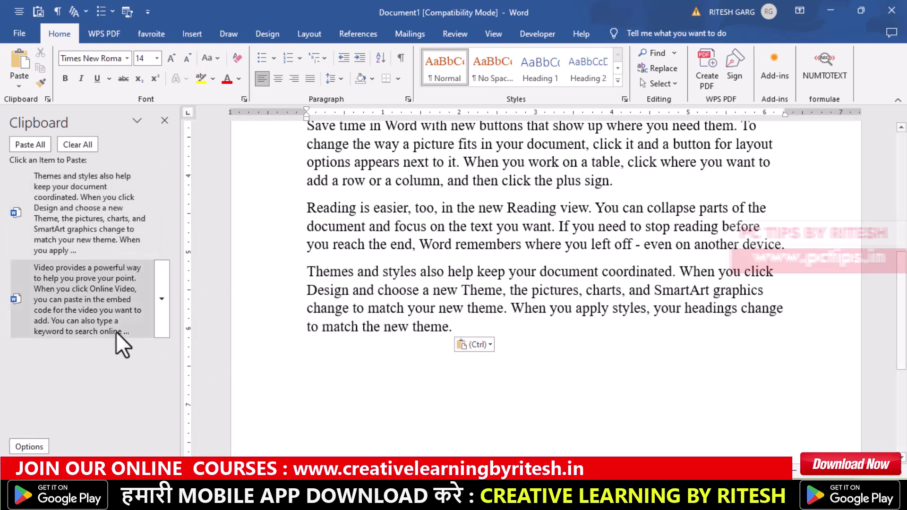
click(78, 298)
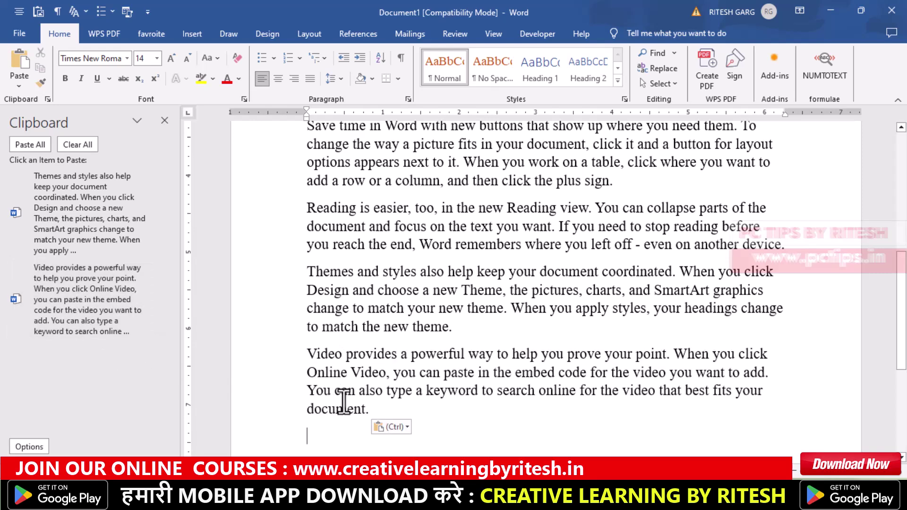
scroll(343, 401, down, 1)
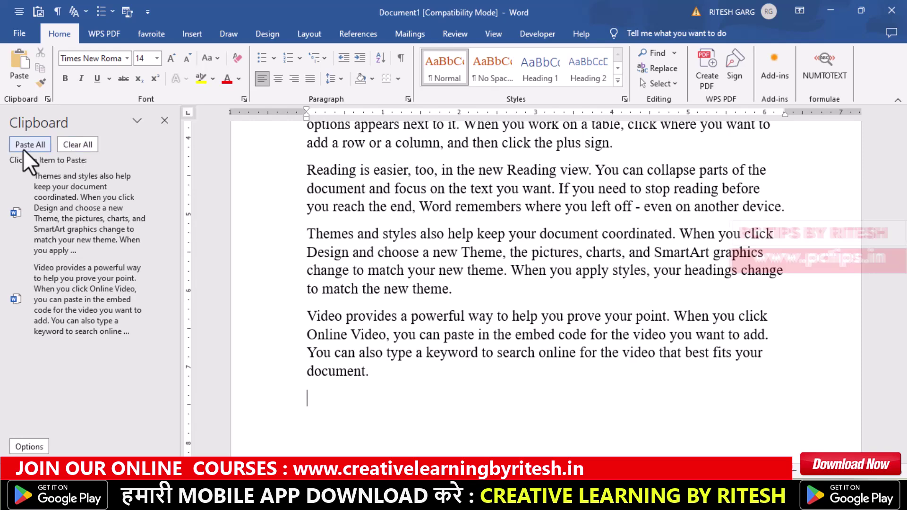
mouse_move(85, 299)
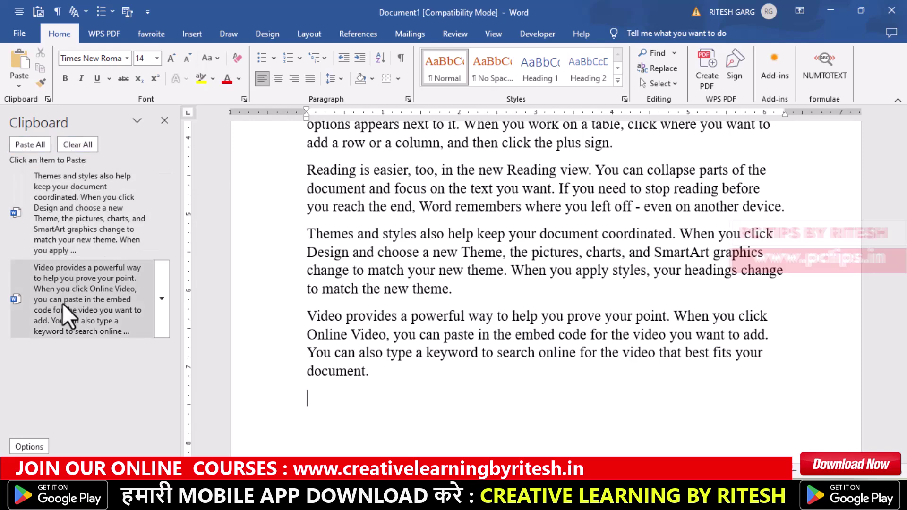
click(27, 145)
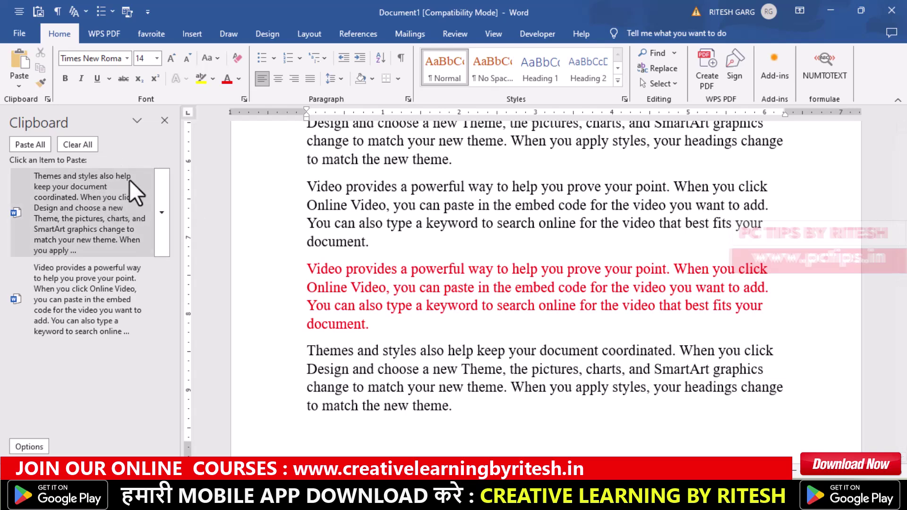
- Clear the Office Clipboard, copy the black Video paragraph, then delete that item too
mouse_move(89, 213)
click(72, 145)
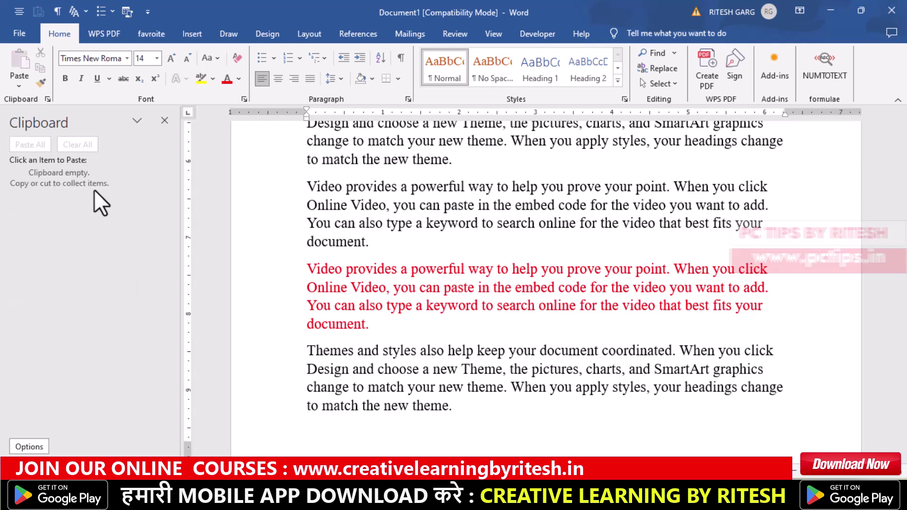
drag(379, 243, 314, 187)
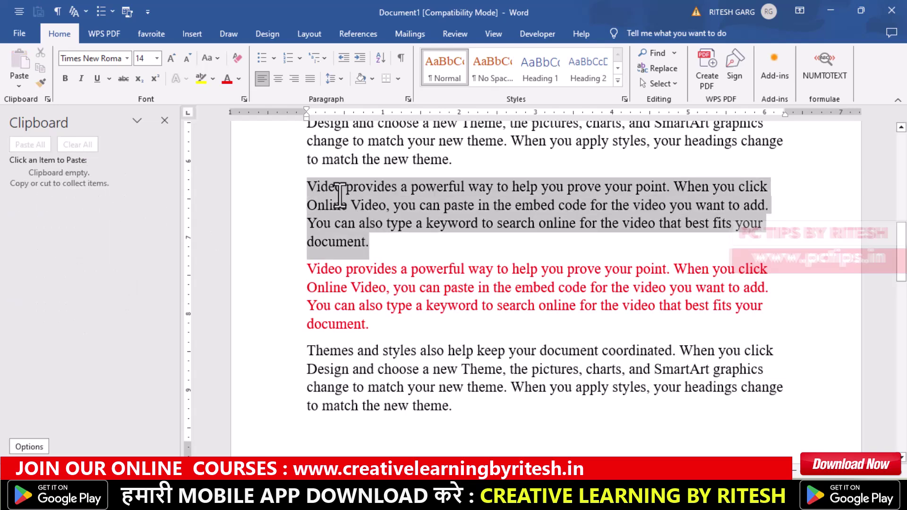
key(ctrl+c)
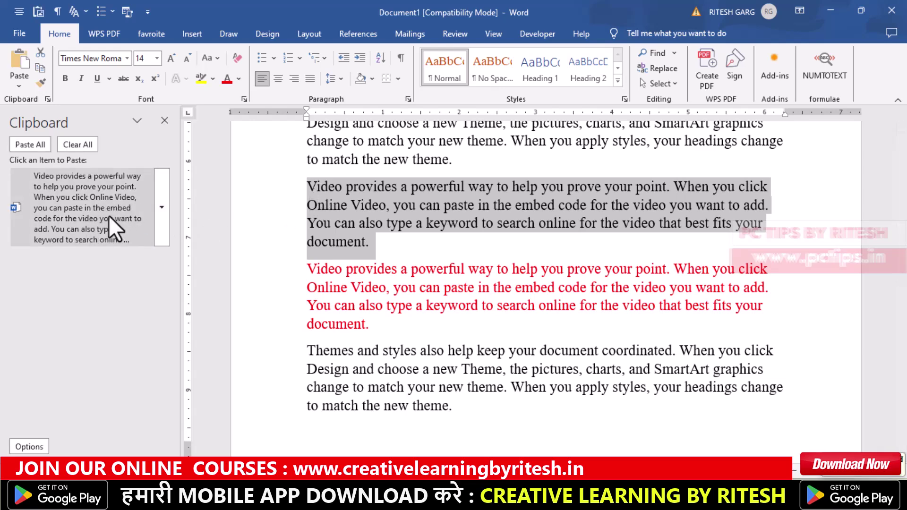
click(163, 209)
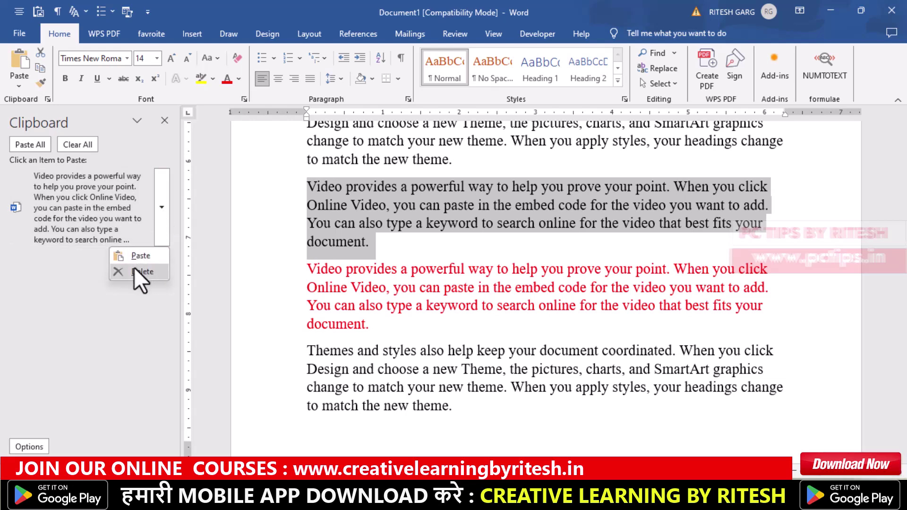
click(135, 272)
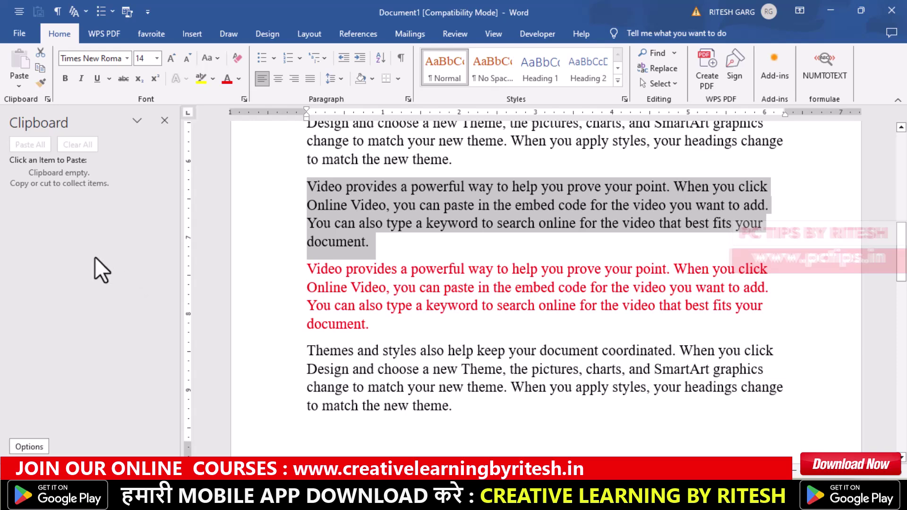
scroll(495, 325, up, 2)
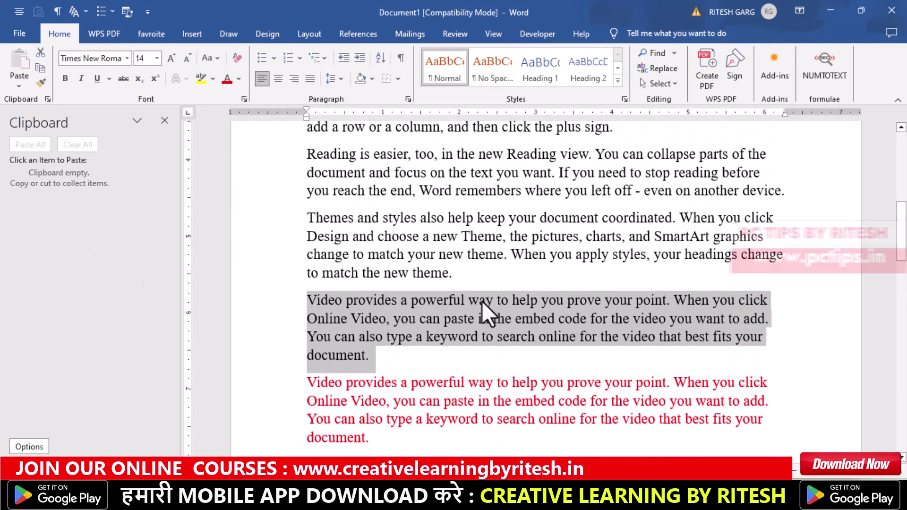
scroll(481, 302, up, 3)
scroll(460, 292, up, 2)
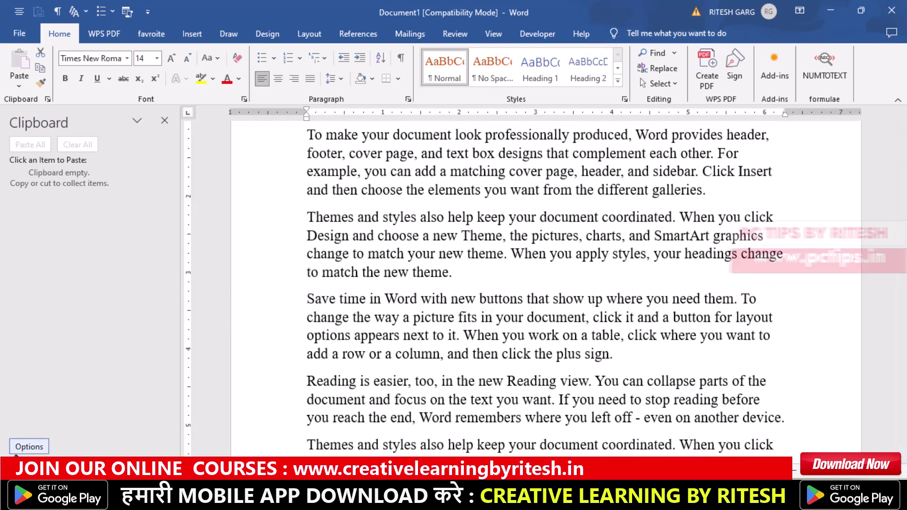
- Show the Clipboard pane's Options list with its taskbar and status display settings
click(21, 451)
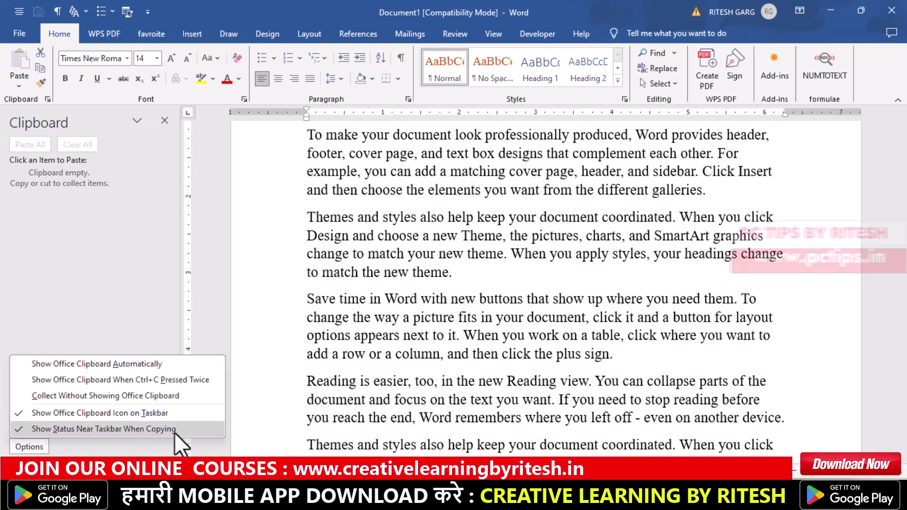
- Copy the 'Save time in Word with new buttons…' paragraph to the Office Clipboard
click(625, 360)
drag(618, 356, 310, 302)
mouse_move(526, 262)
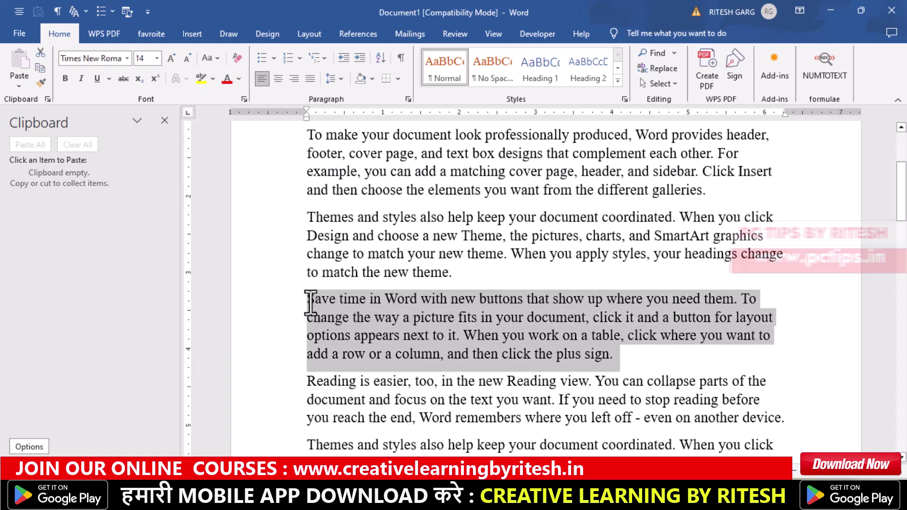
key(ctrl+c)
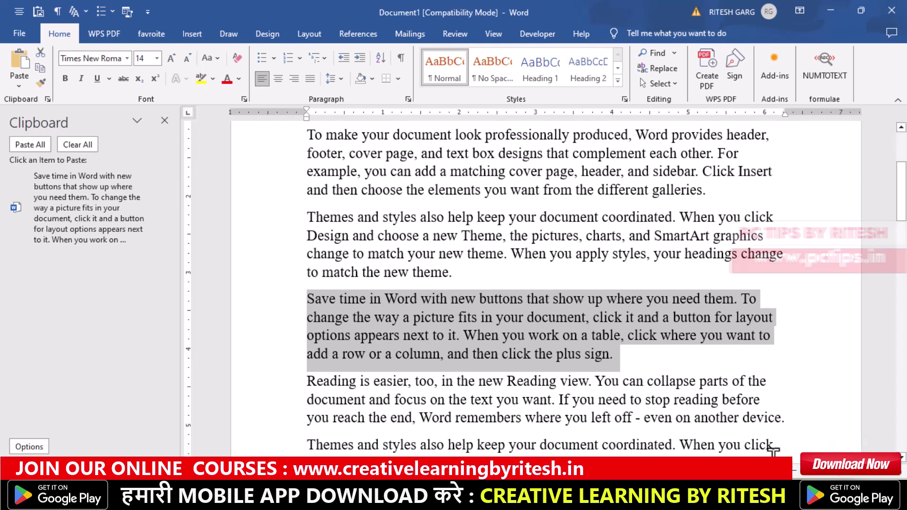
- Toggle the Clipboard option Show Status Near Taskbar When Copying
click(29, 447)
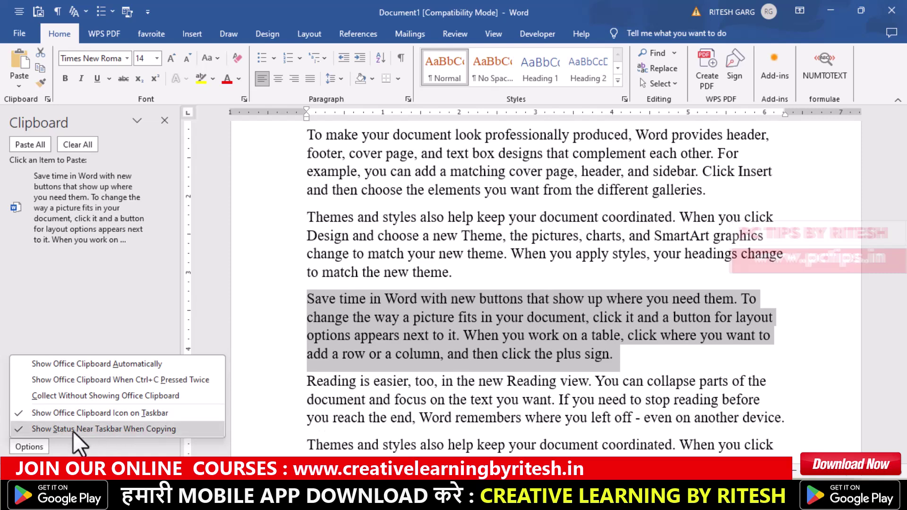
click(106, 431)
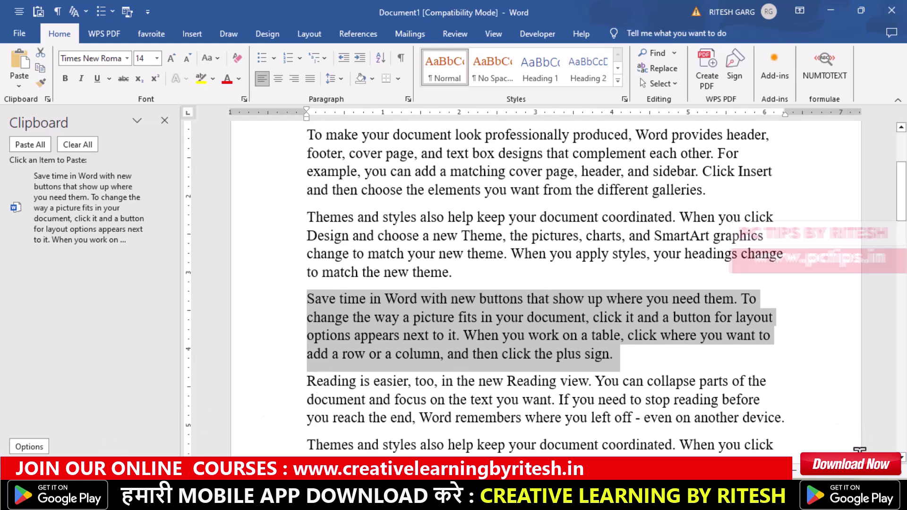
click(33, 446)
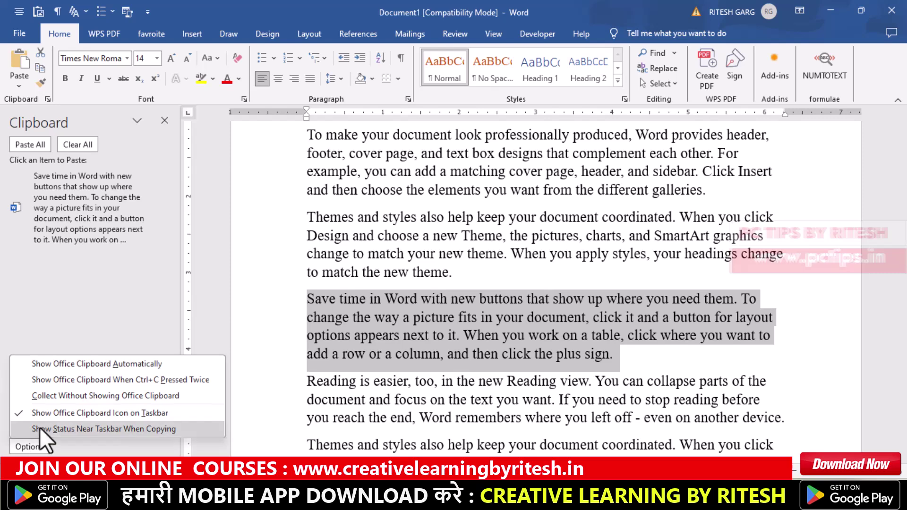
click(40, 427)
click(29, 448)
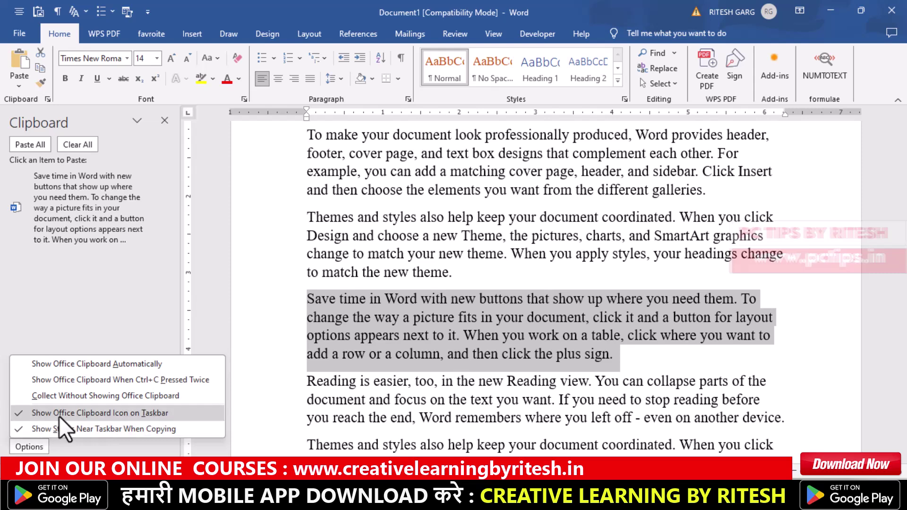
- Copy the 'Themes and styles also help…' paragraph to the Office Clipboard
click(643, 351)
drag(458, 273, 294, 222)
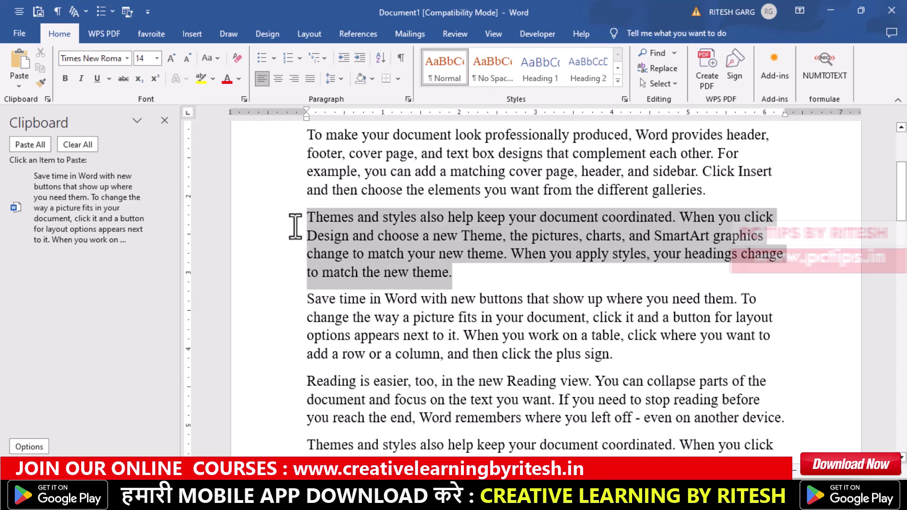
key(ctrl+c)
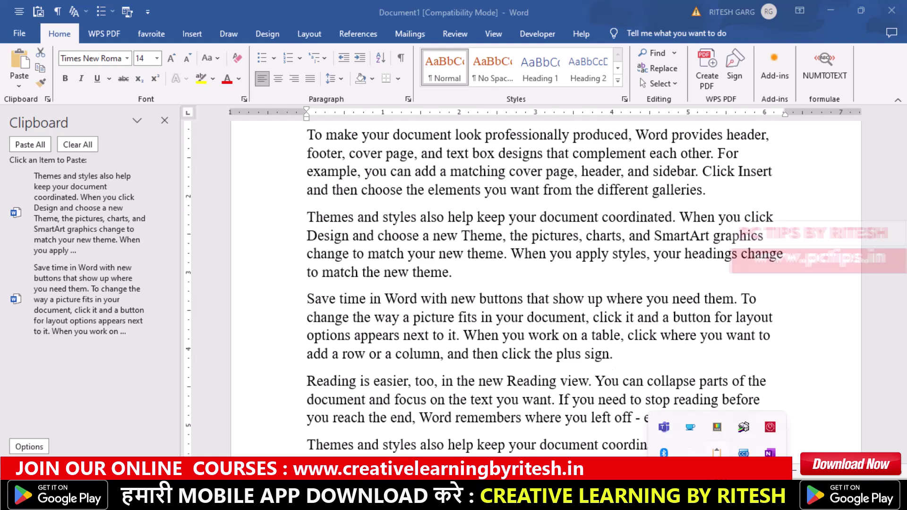
key(ctrl+shift+Down)
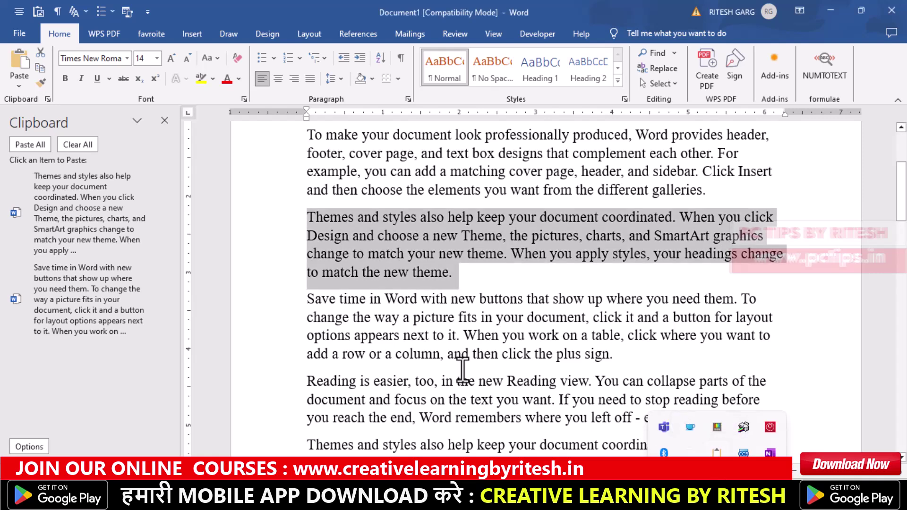
- Turn off Show Office Clipboard Icon on Taskbar, check the tray, then turn it back on
click(35, 446)
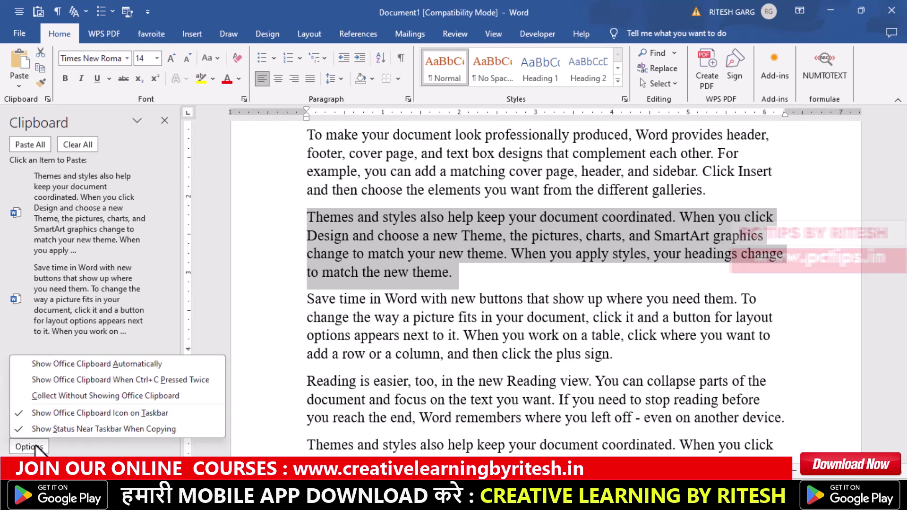
click(52, 416)
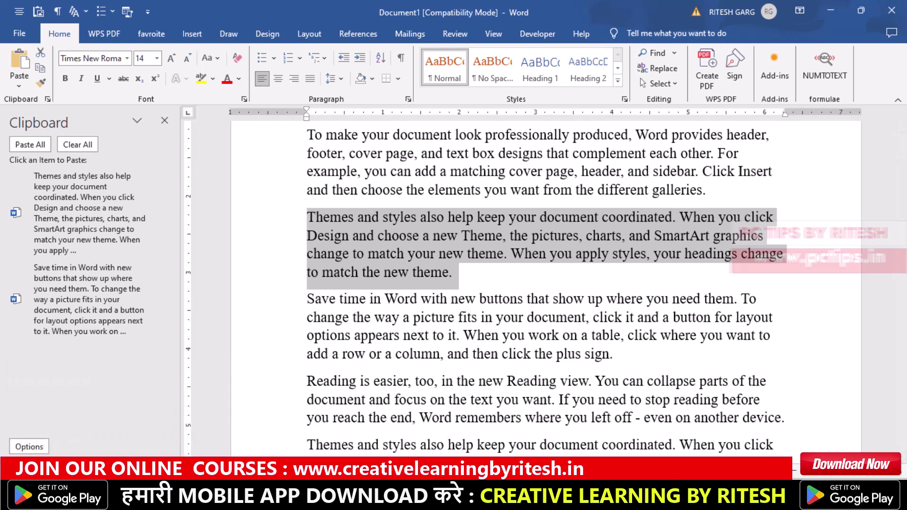
click(718, 501)
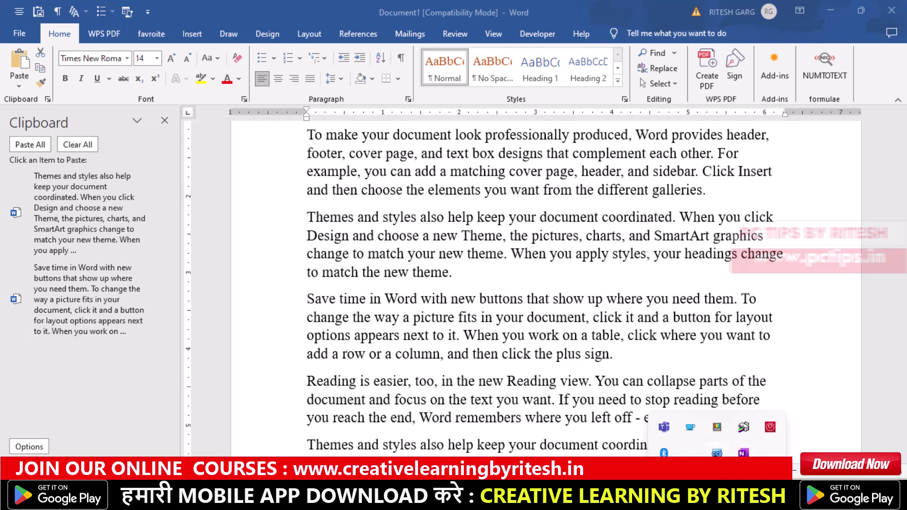
click(455, 378)
click(27, 445)
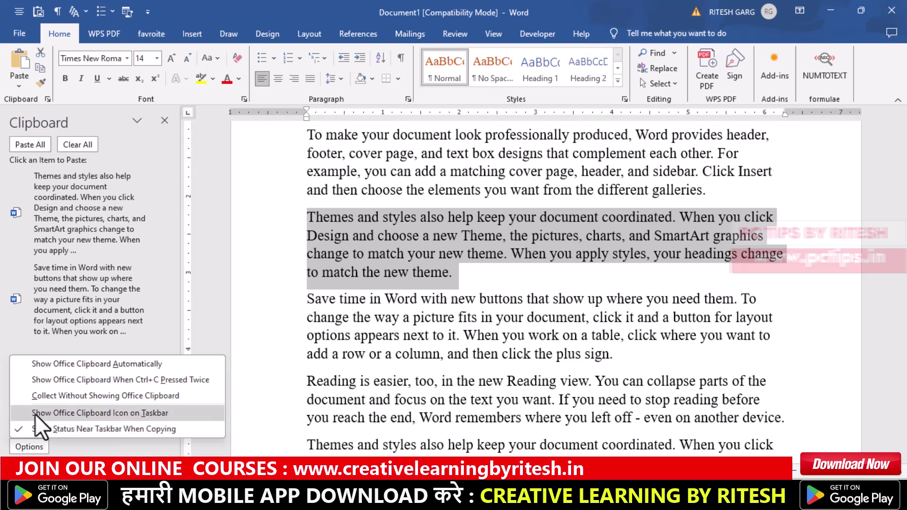
click(35, 414)
- Dismiss the Clipboard Options list, keeping the Themes and Save time items collected
click(375, 312)
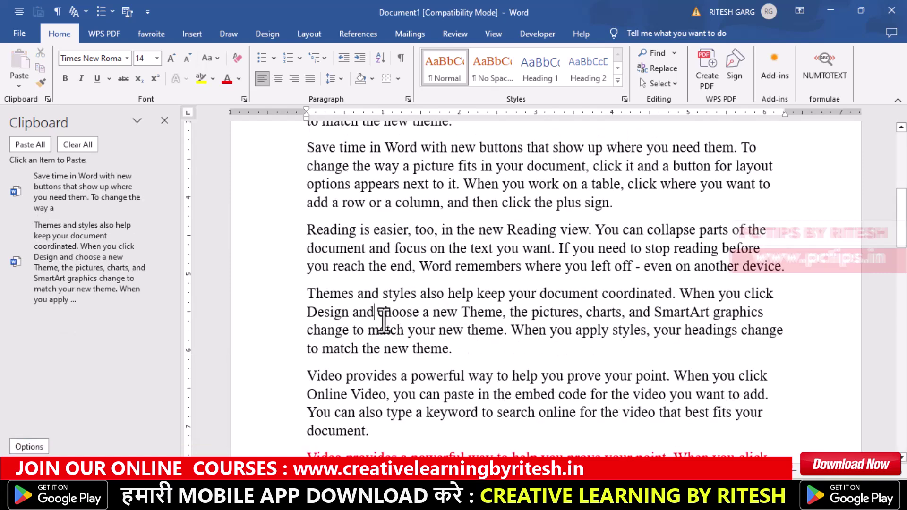
click(29, 447)
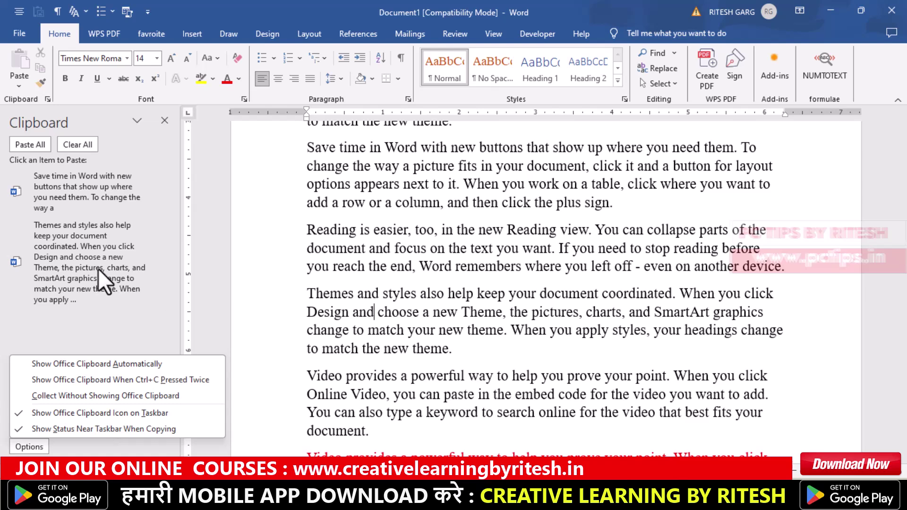
click(216, 261)
mouse_move(90, 262)
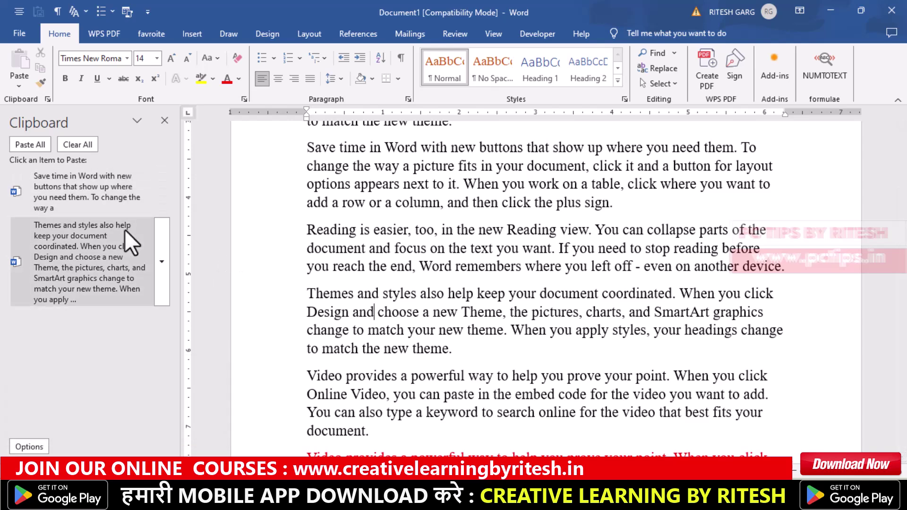
- Close the Clipboard pane and copy the 'To make your document…' paragraph
click(165, 120)
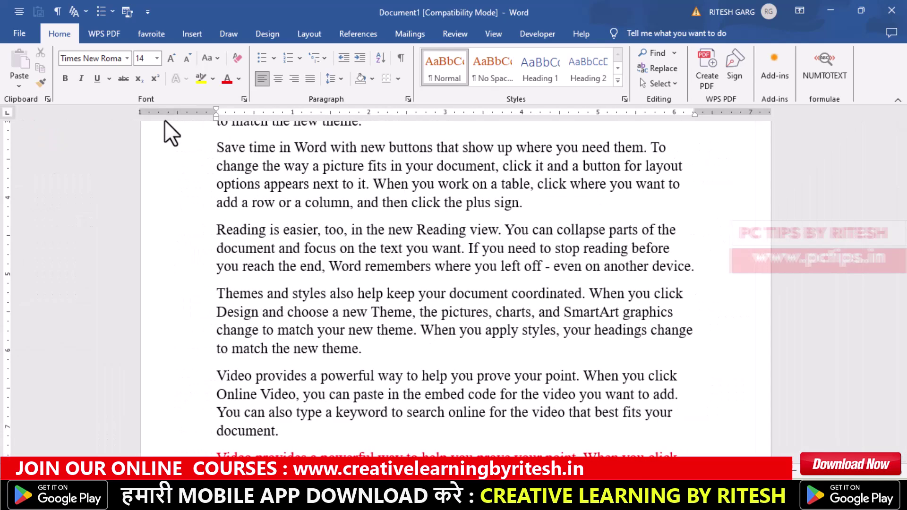
scroll(347, 279, up, 1)
scroll(348, 279, up, 10)
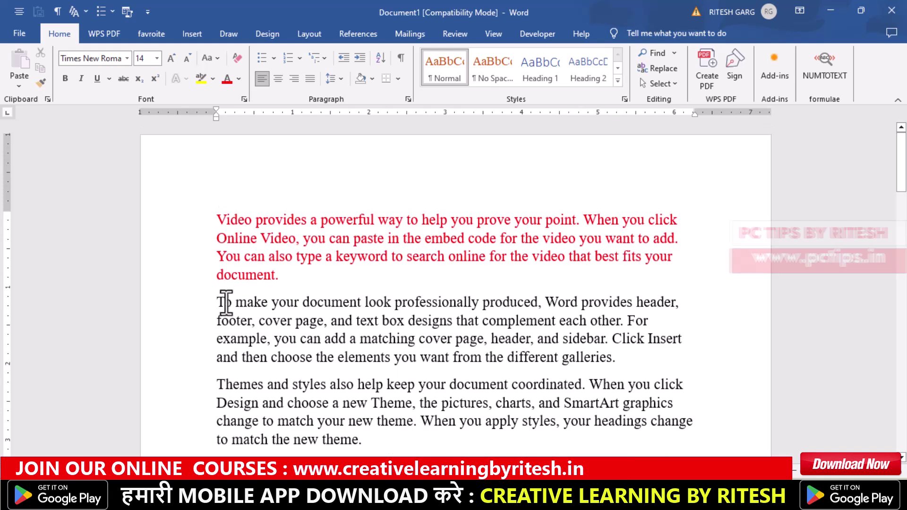
click(218, 302)
drag(280, 313, 645, 367)
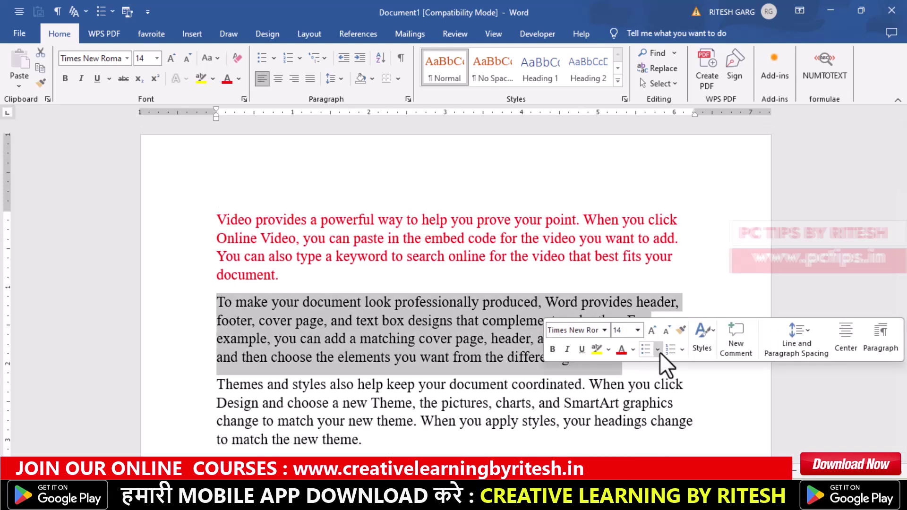
key(ctrl+c)
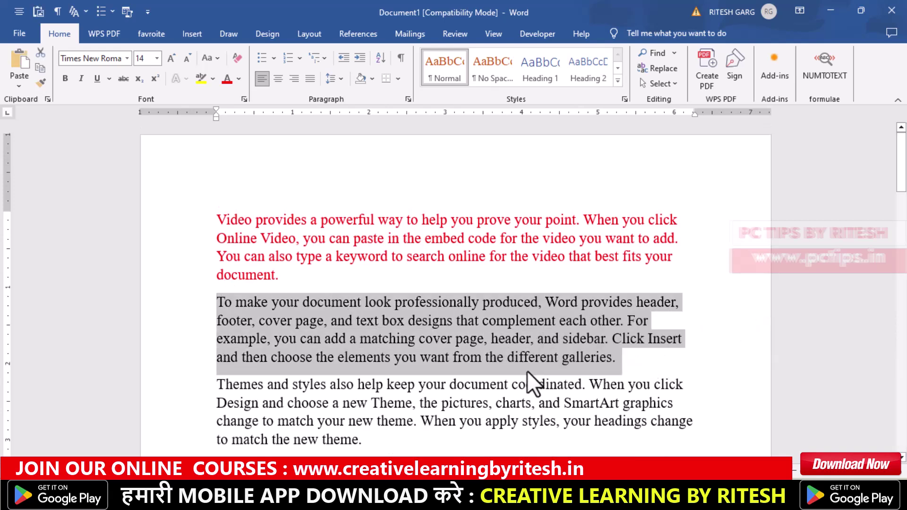
- Reselect that paragraph and show the Clipboard pane with its Options list
click(717, 501)
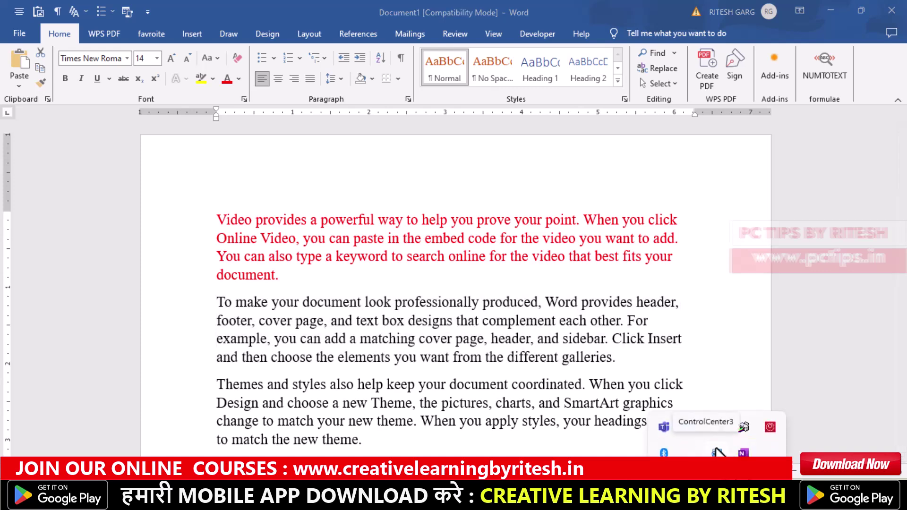
triple_click(510, 351)
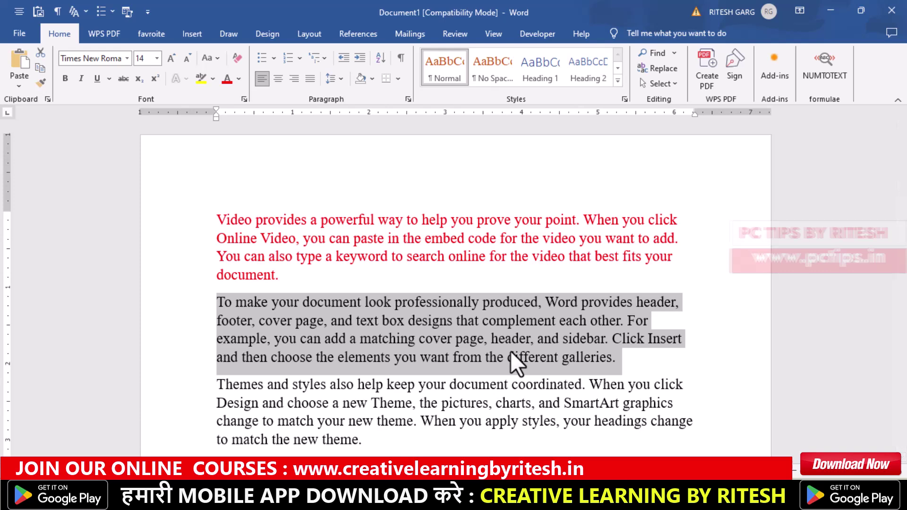
click(48, 100)
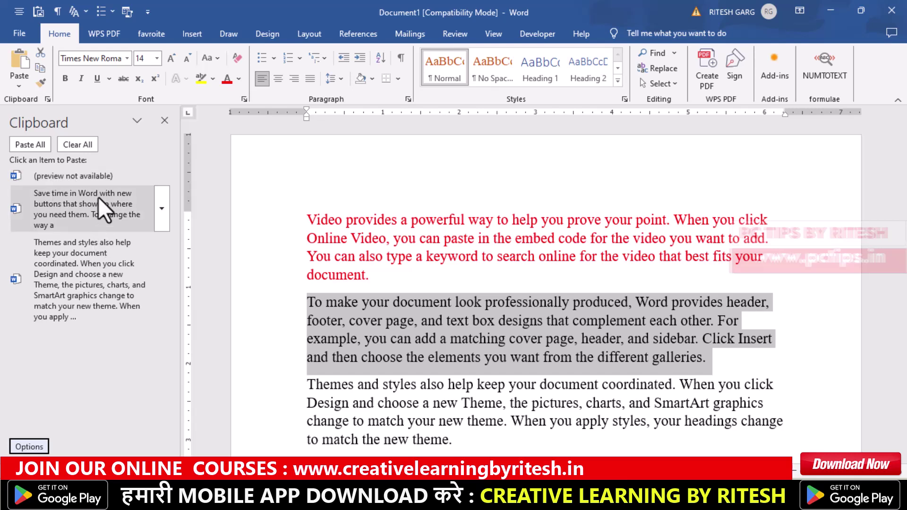
mouse_move(89, 279)
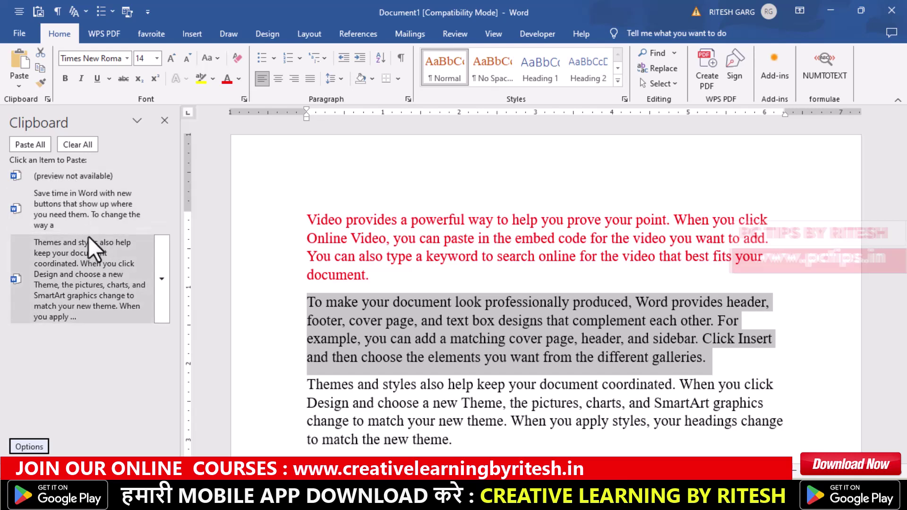
click(31, 446)
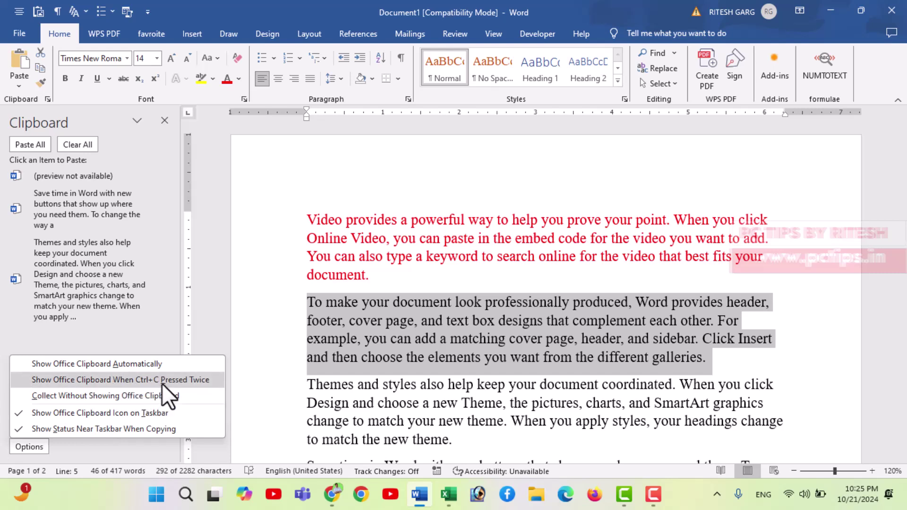
- Turn on 'Show Office Clipboard When Ctrl+C Pressed Twice' and copy the red Video paragraph
click(83, 382)
click(164, 121)
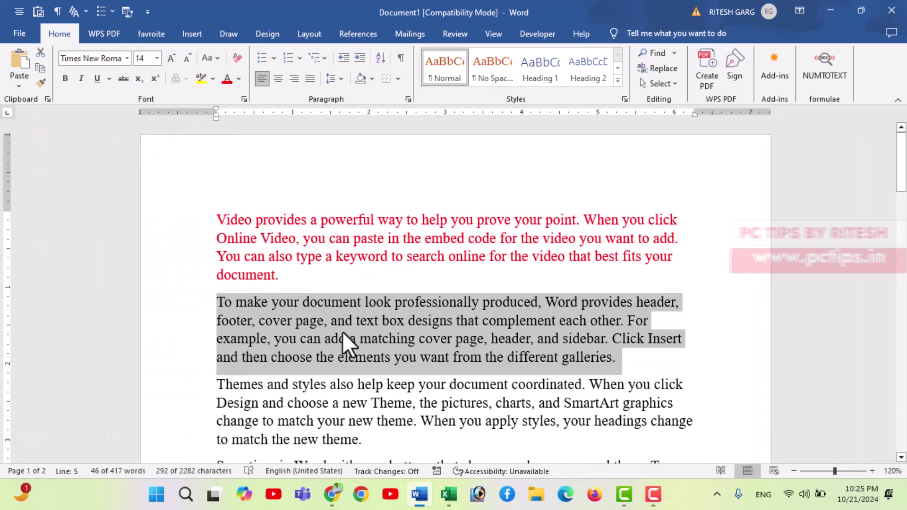
click(342, 332)
click(218, 220)
drag(243, 220, 291, 275)
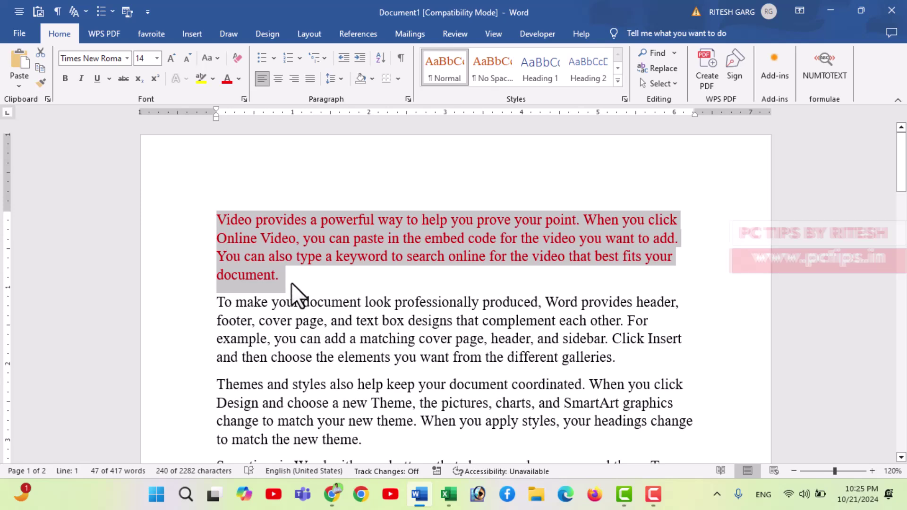
key(ctrl+c)
key(ctrl+c)
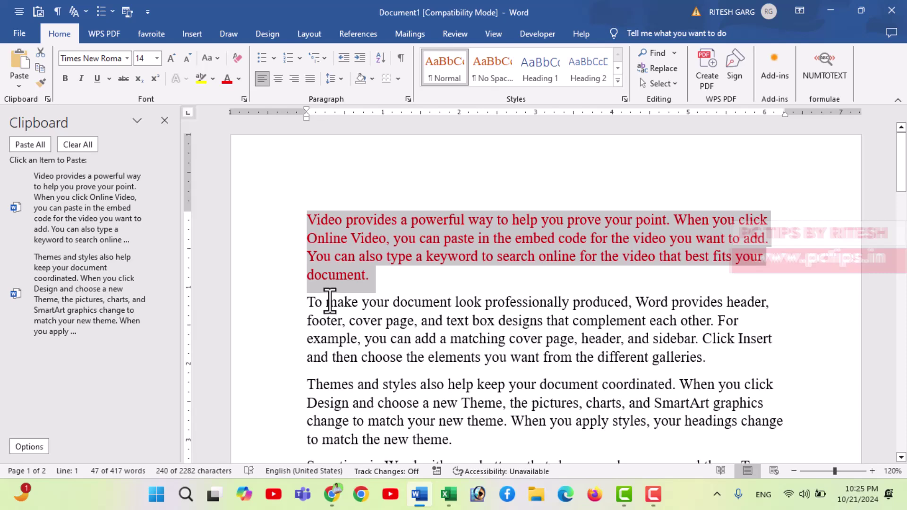
- Check the Clipboard Options setting again, then close the Clipboard pane
click(33, 444)
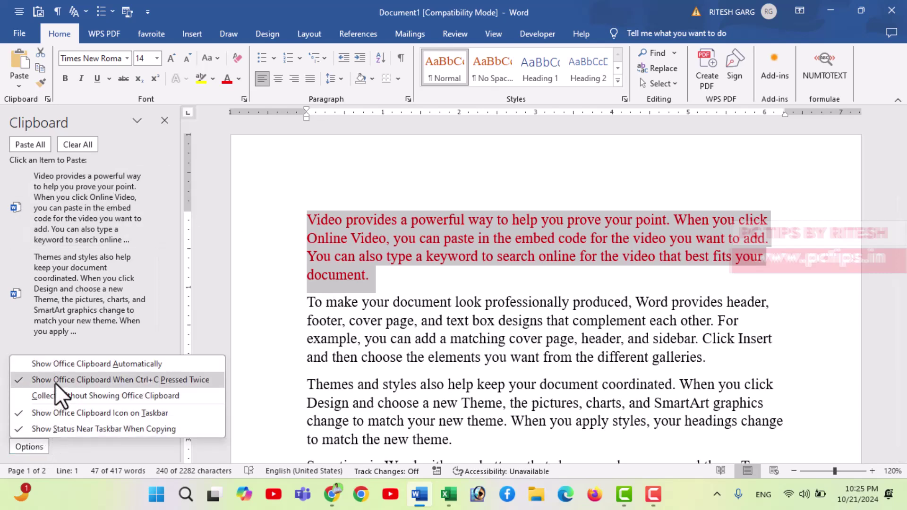
click(55, 383)
click(30, 448)
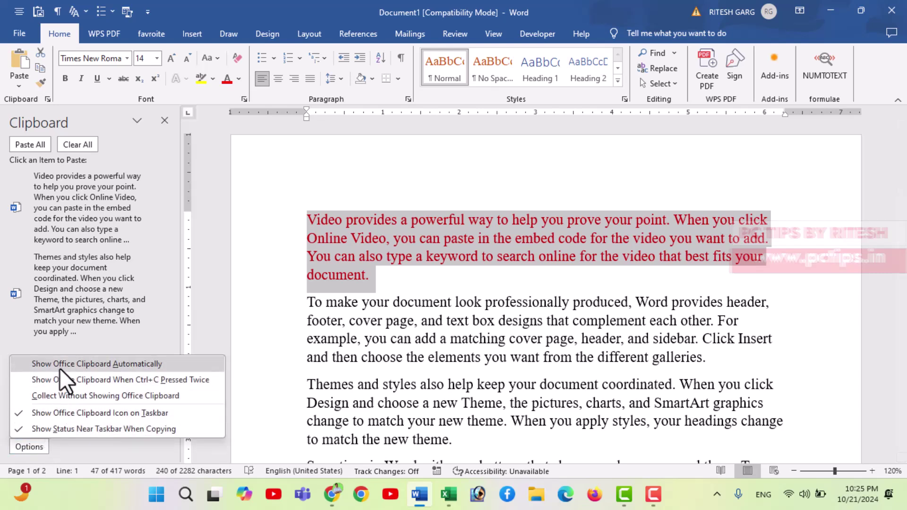
click(81, 368)
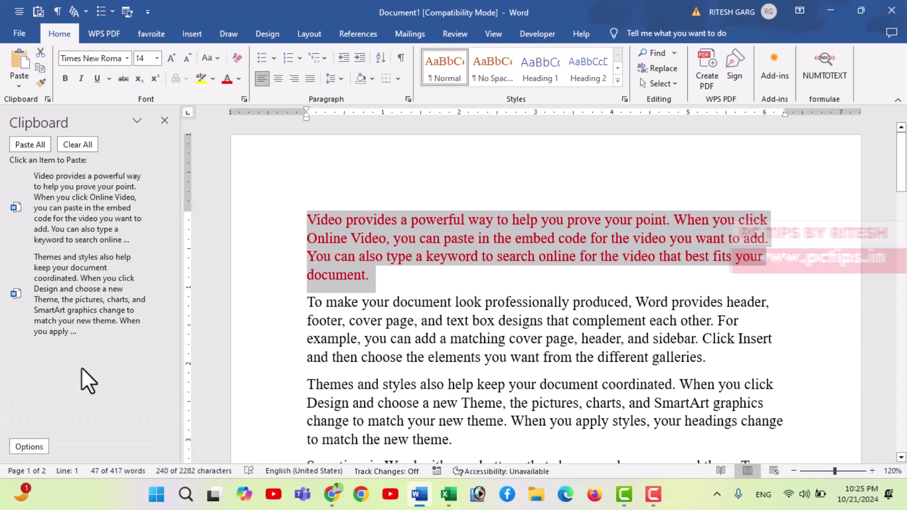
click(163, 121)
- Copy the text from 'Themes and styles' through 'a new Theme'
scroll(319, 337, down, 2)
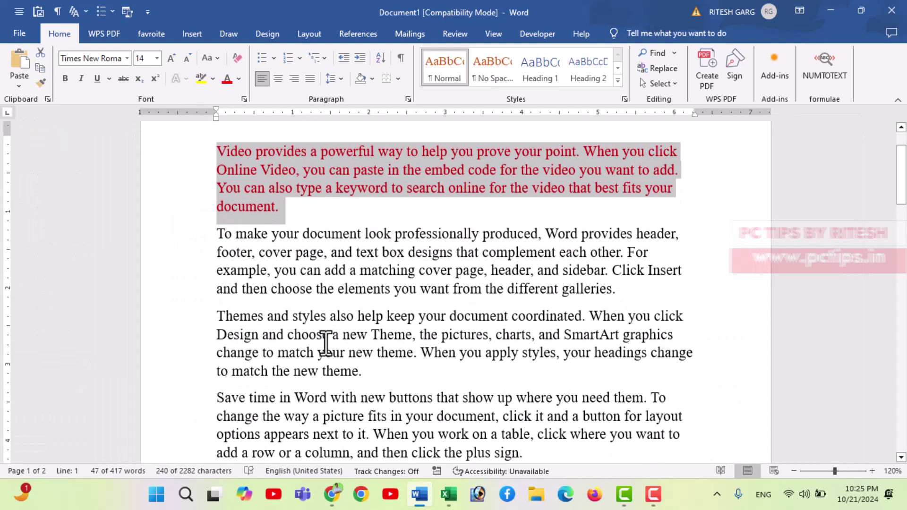
mouse_move(212, 310)
mouse_down()
mouse_move(341, 337)
mouse_move(411, 333)
mouse_up()
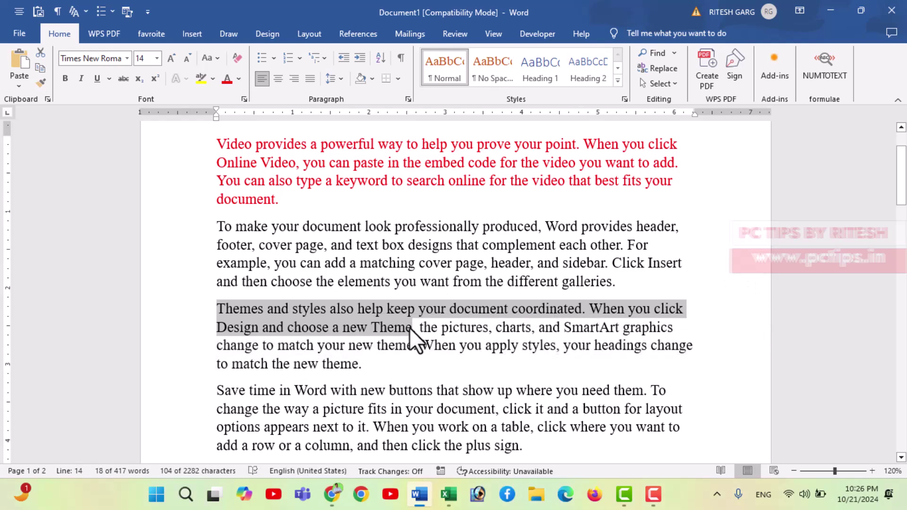
key(ctrl+c)
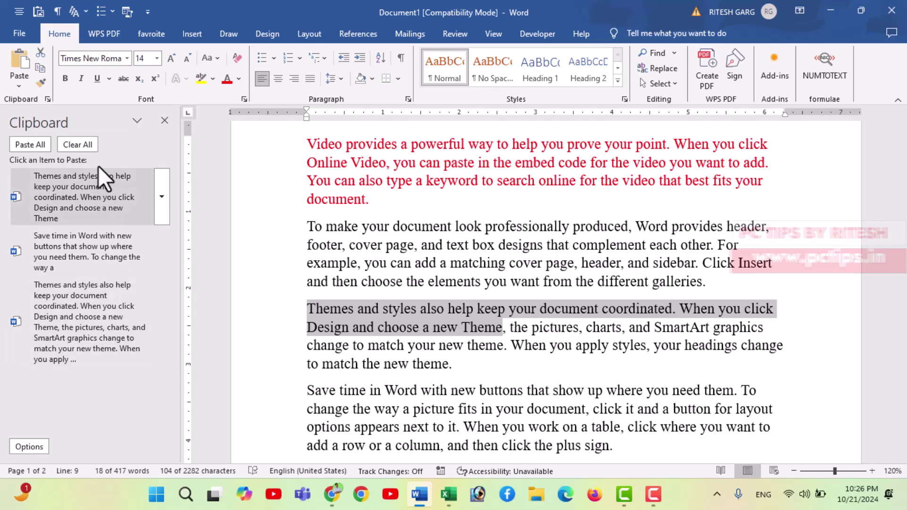
- Close the Clipboard pane and place the cursor on the empty second page
click(164, 120)
scroll(422, 268, up, 2)
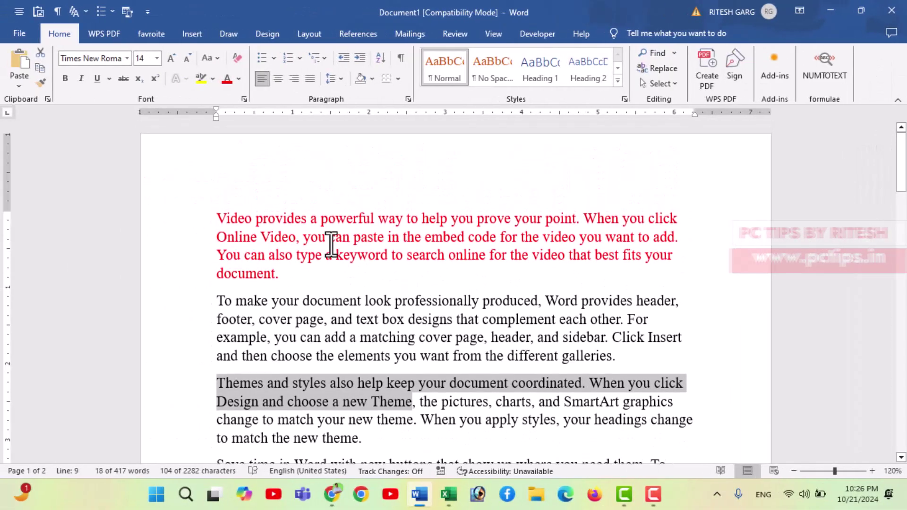
scroll(318, 308, down, 8)
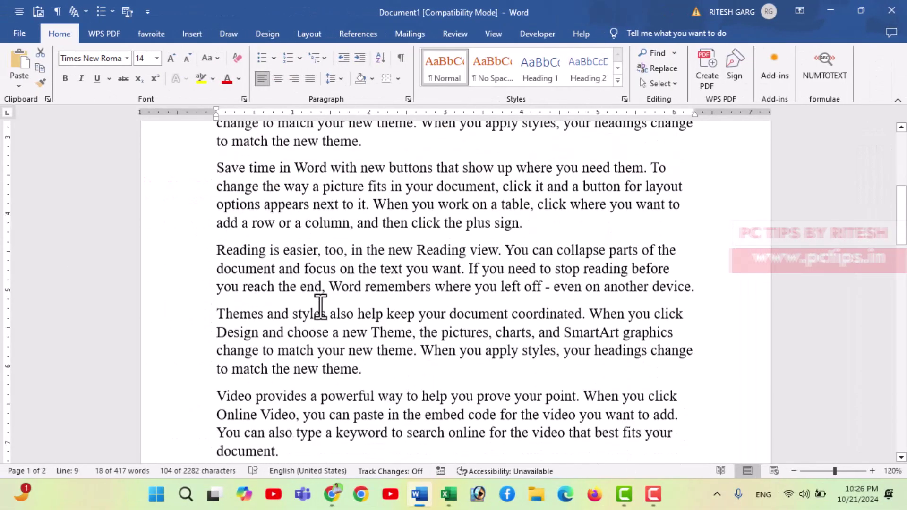
scroll(331, 247, down, 8)
scroll(330, 246, up, 5)
scroll(329, 245, up, 3)
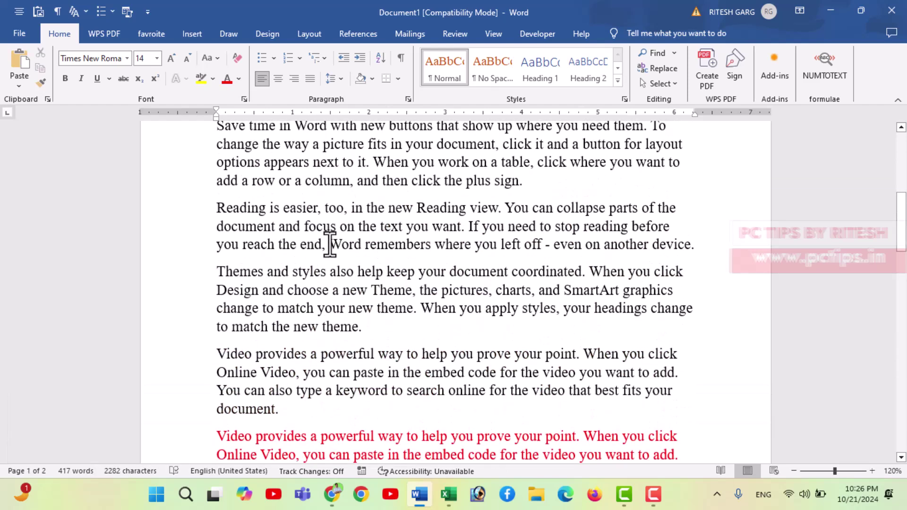
scroll(330, 243, down, 3)
scroll(330, 245, down, 7)
scroll(307, 246, down, 5)
click(279, 247)
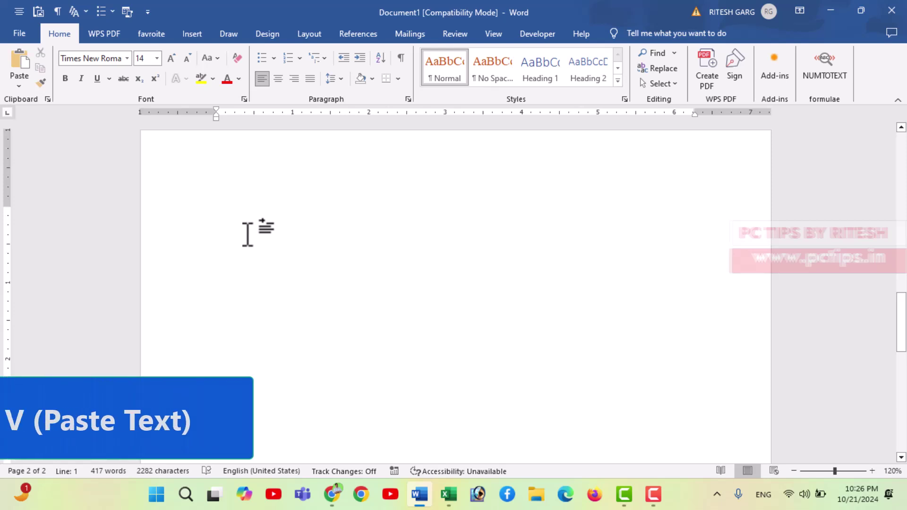
- Paste the 'Save time in Word' entry from Windows clipboard history onto page two
key(super+v)
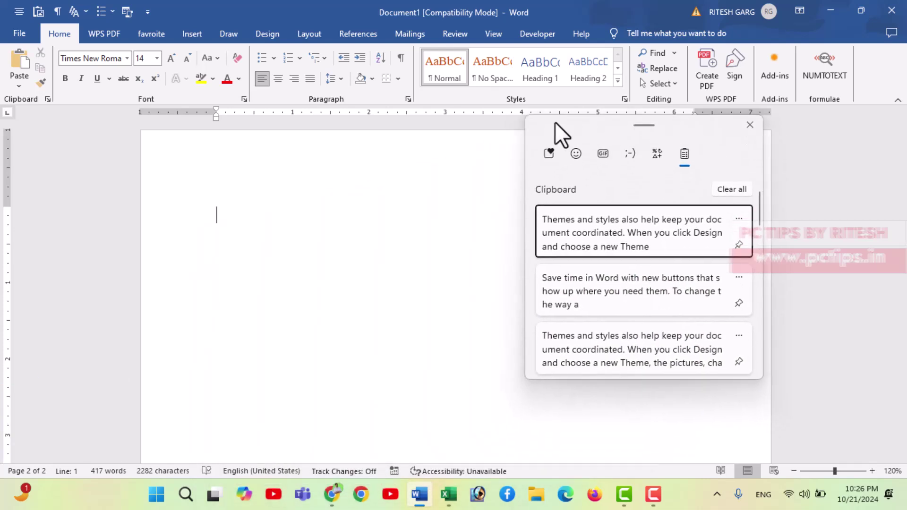
drag(248, 234, 561, 116)
scroll(588, 253, down, 2)
scroll(591, 245, down, 2)
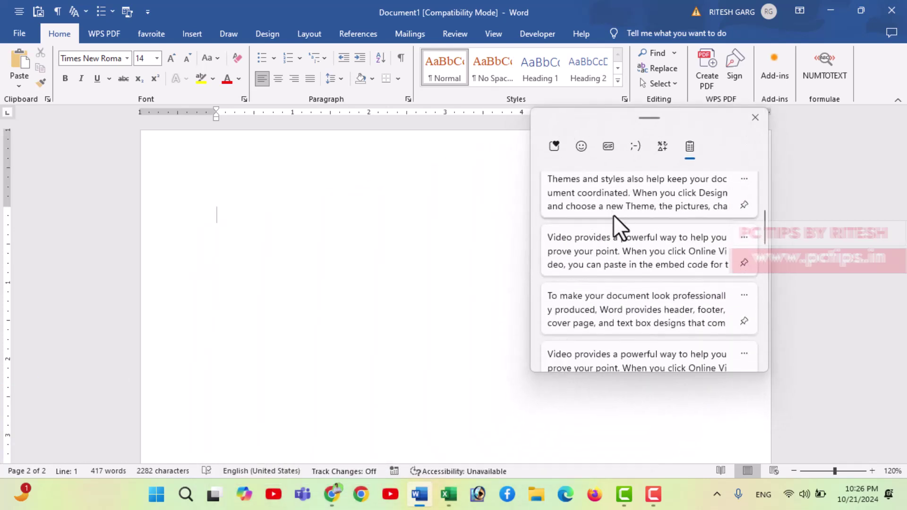
scroll(614, 265, up, 3)
click(619, 269)
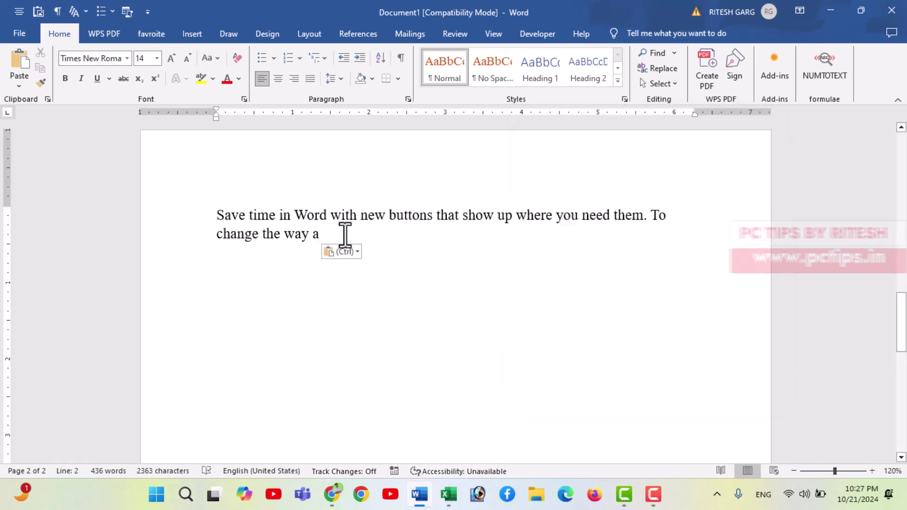
key(Return)
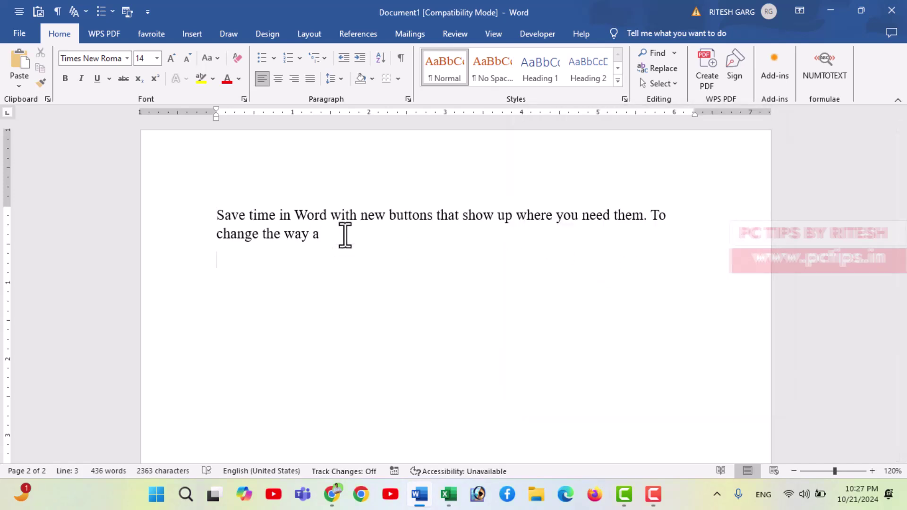
text(v)
- Clear all entries from Windows clipboard history and close the panel
key(super+v)
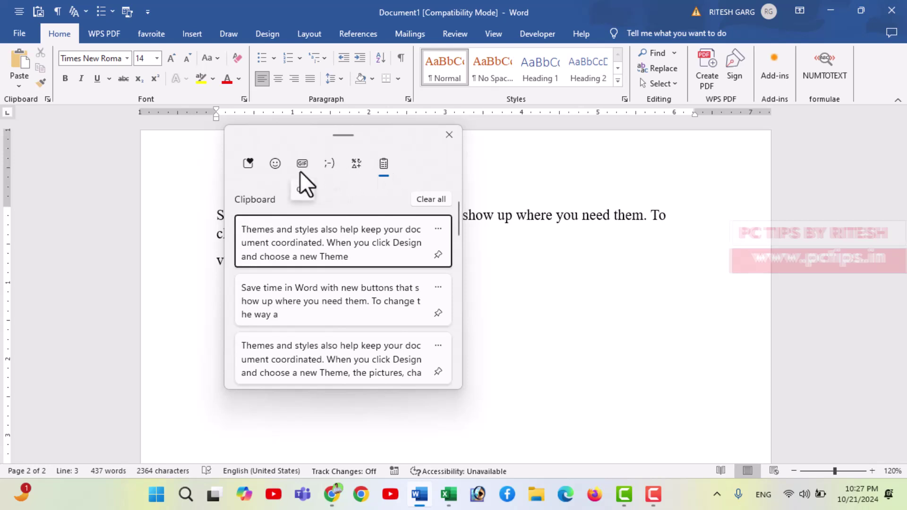
click(428, 201)
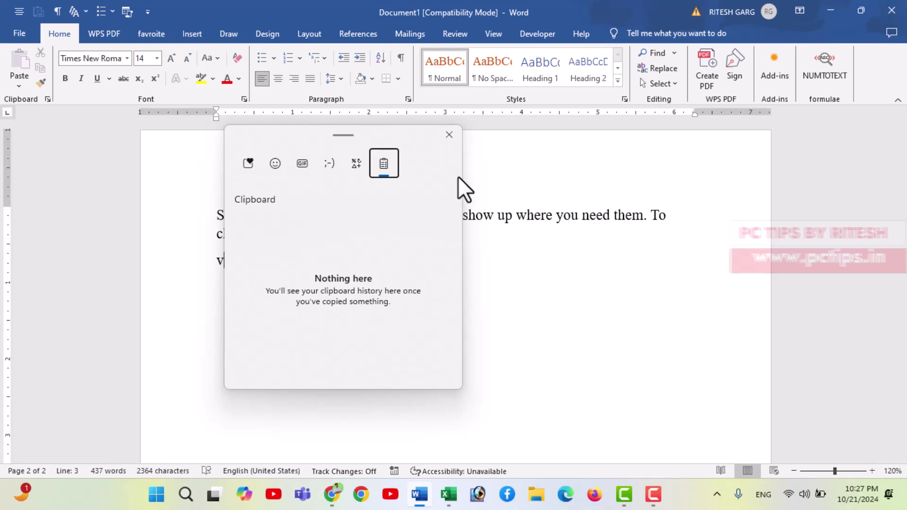
click(449, 135)
click(452, 140)
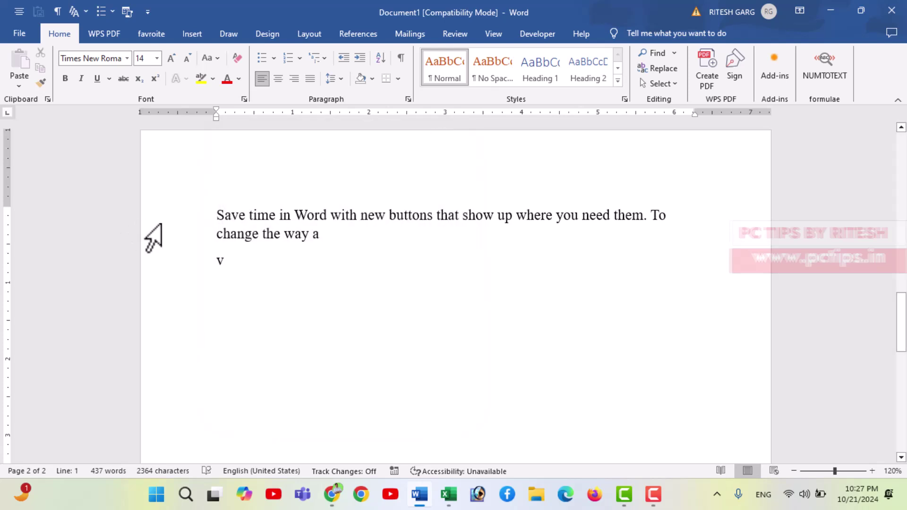
- Undo an accidental paragraph split and scroll back to the top of page 1
key(Return)
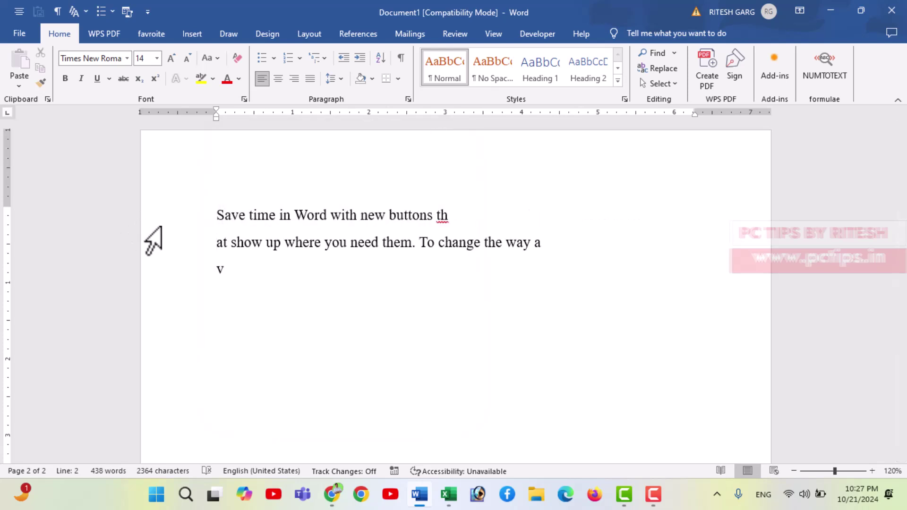
key(BackSpace)
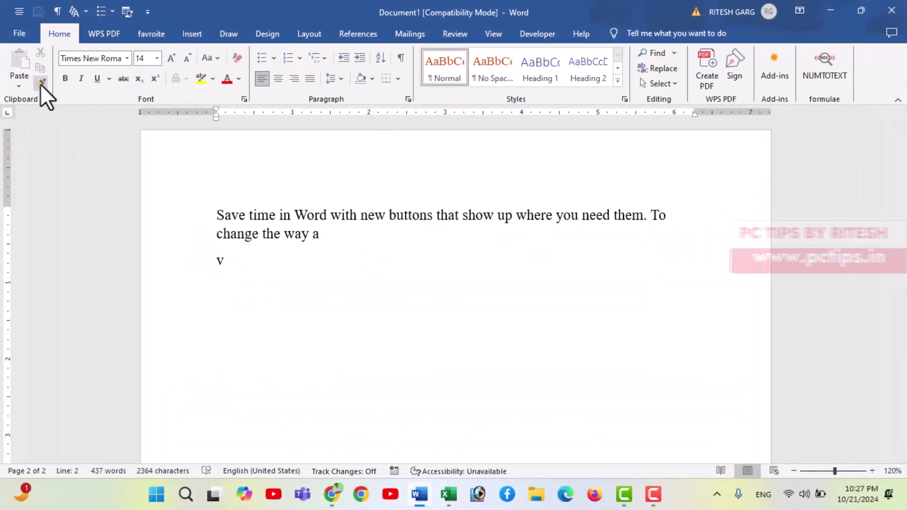
scroll(395, 230, up, 3)
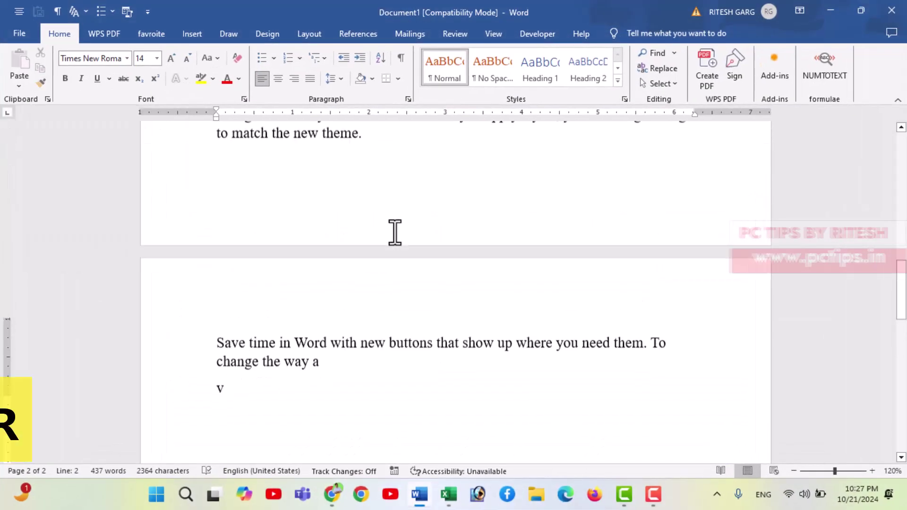
scroll(395, 231, up, 3)
scroll(392, 217, up, 4)
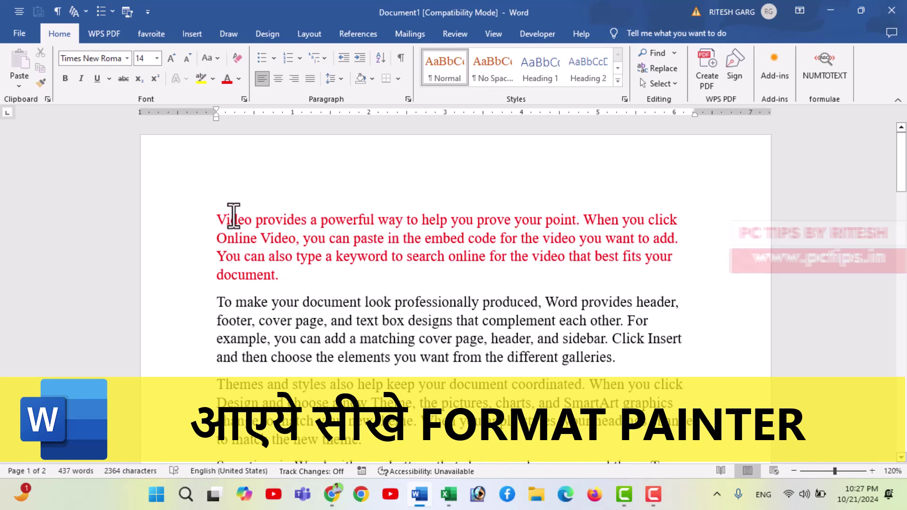
- Make the red 'Video provides…' paragraph italic and underlined, then copy it
drag(216, 220, 285, 276)
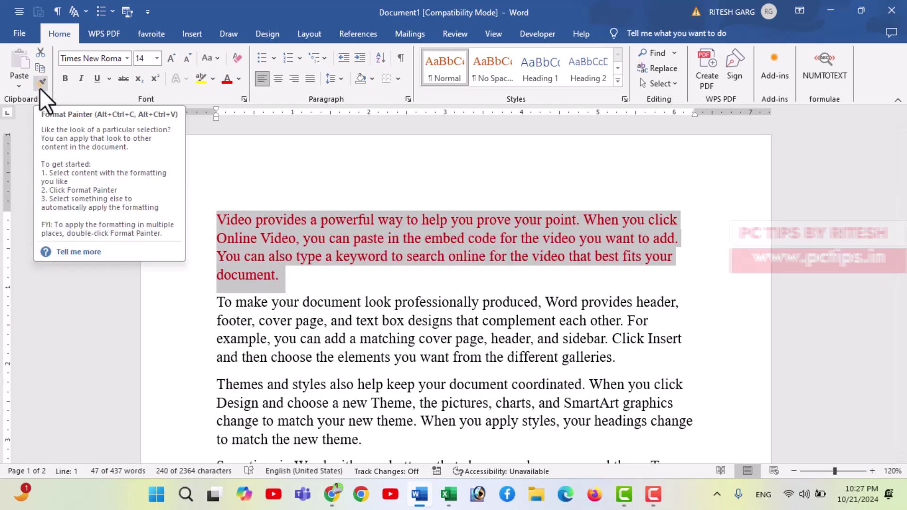
click(283, 276)
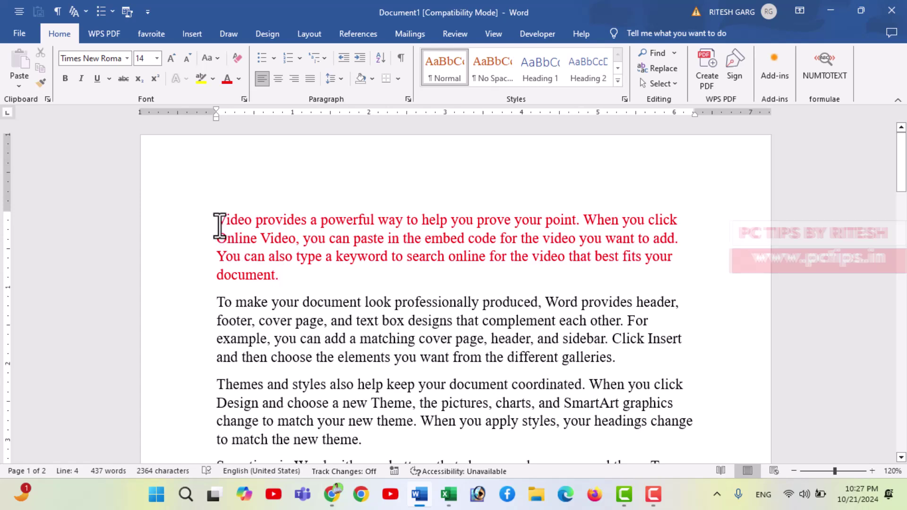
drag(218, 221, 283, 277)
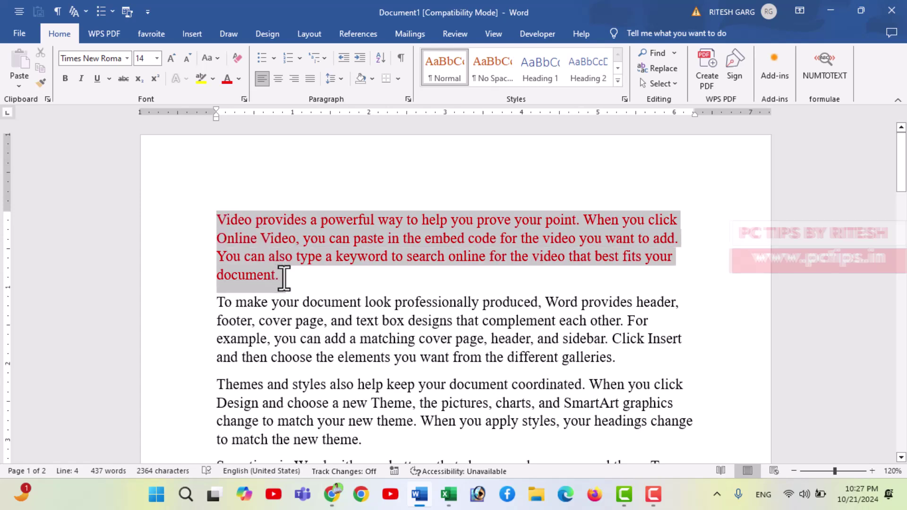
click(82, 79)
click(97, 79)
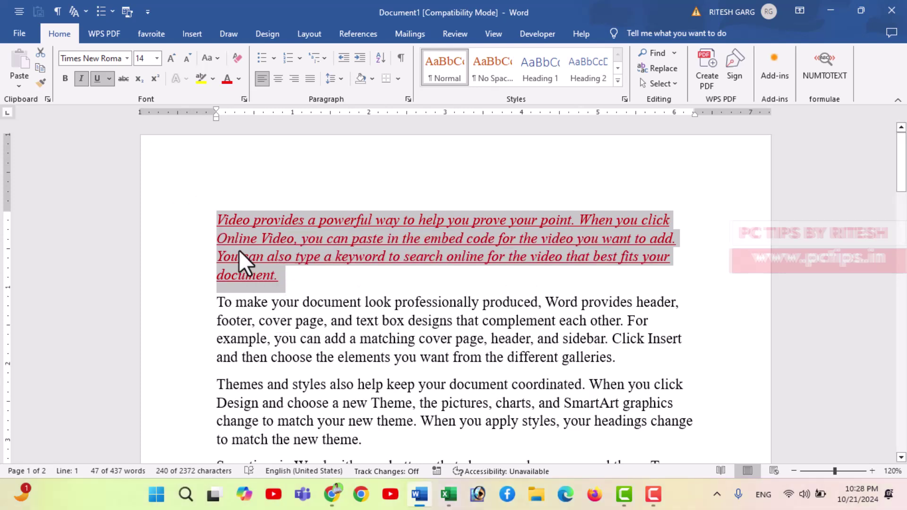
key(ctrl+c)
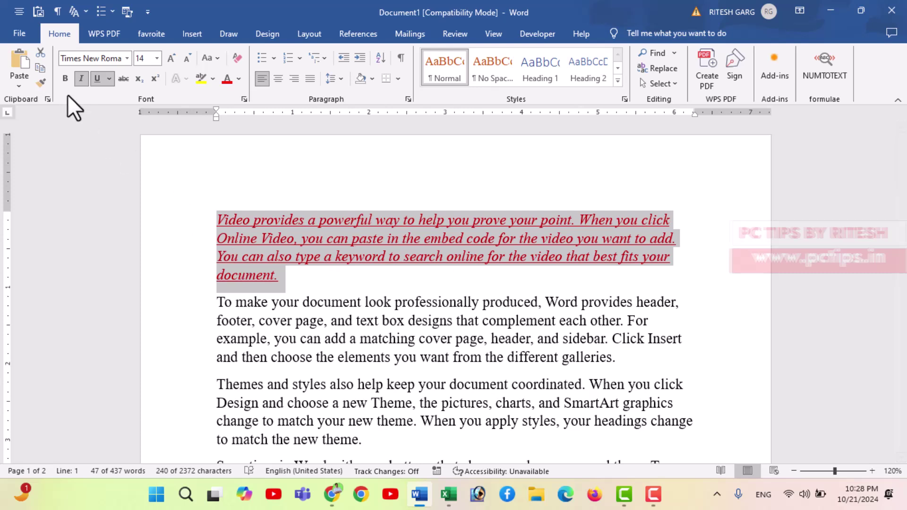
- Use Format Painter to give 'To make your document' the red italic underlined formatting
click(40, 85)
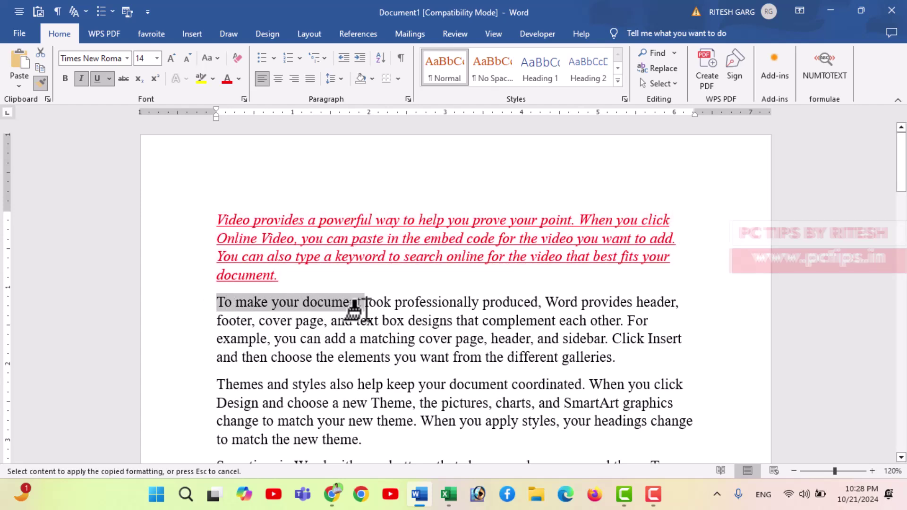
drag(219, 302, 357, 308)
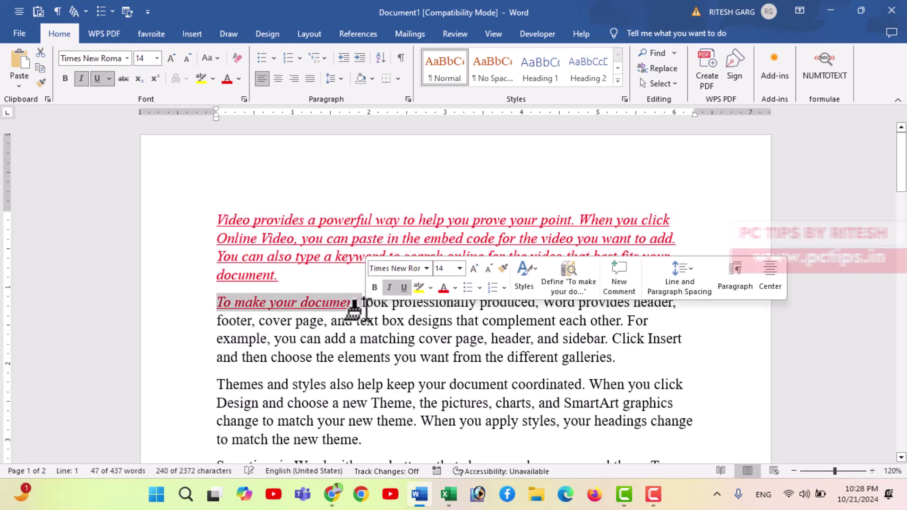
click(300, 316)
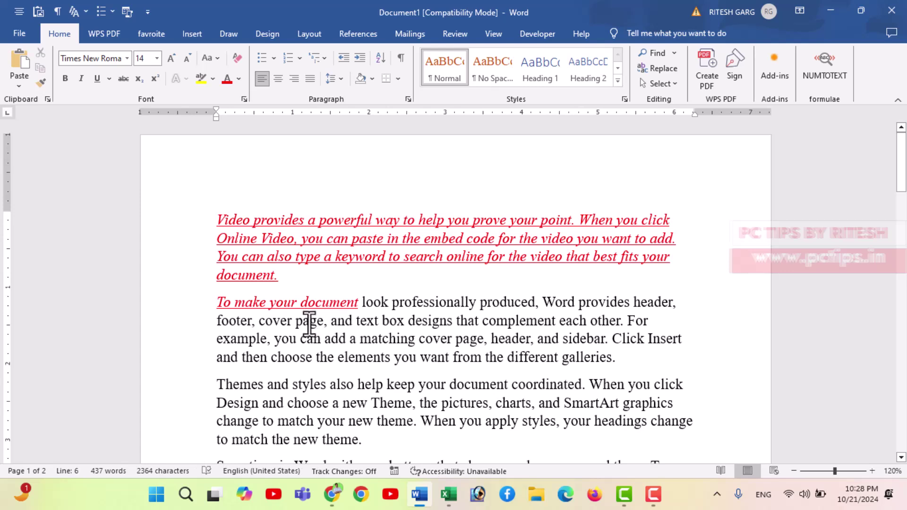
- Paint that formatting onto 'a matching', 'help keep', 'page, header', 'produced, Word' and 'and SmartArt'
scroll(302, 338, down, 1)
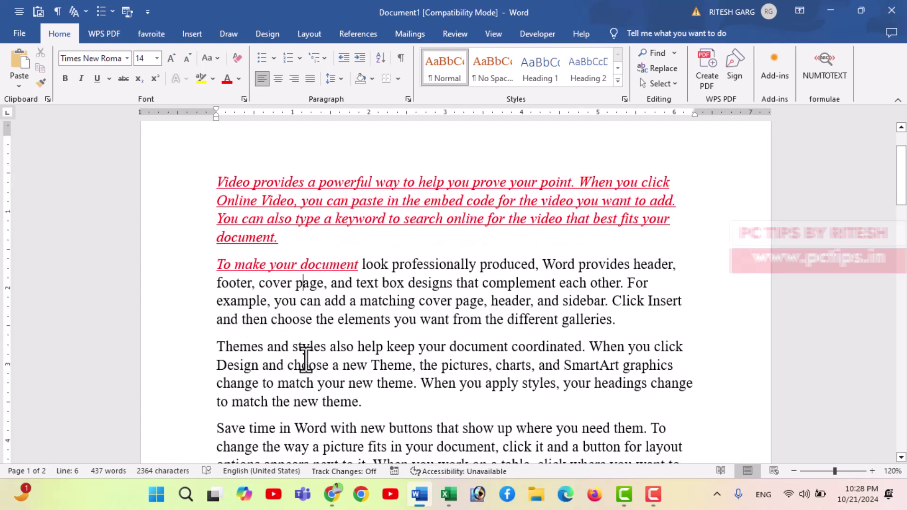
scroll(304, 350, down, 2)
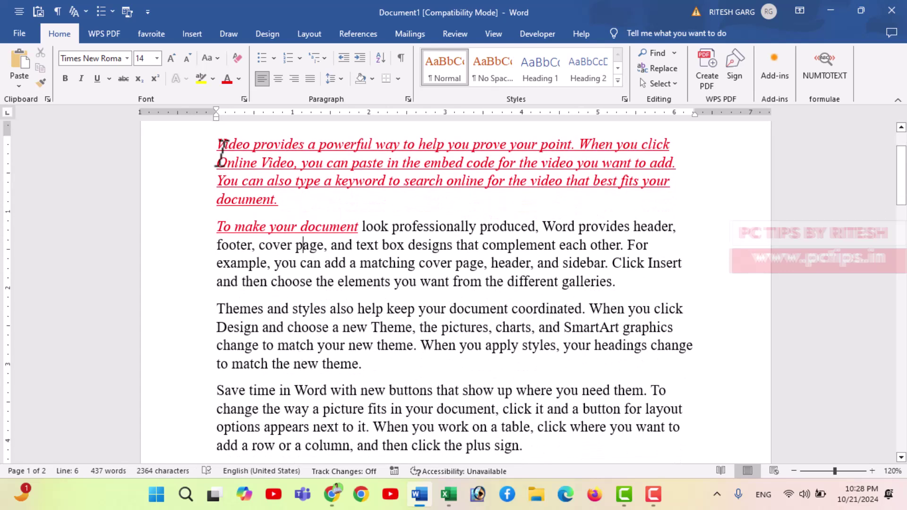
drag(219, 146, 282, 199)
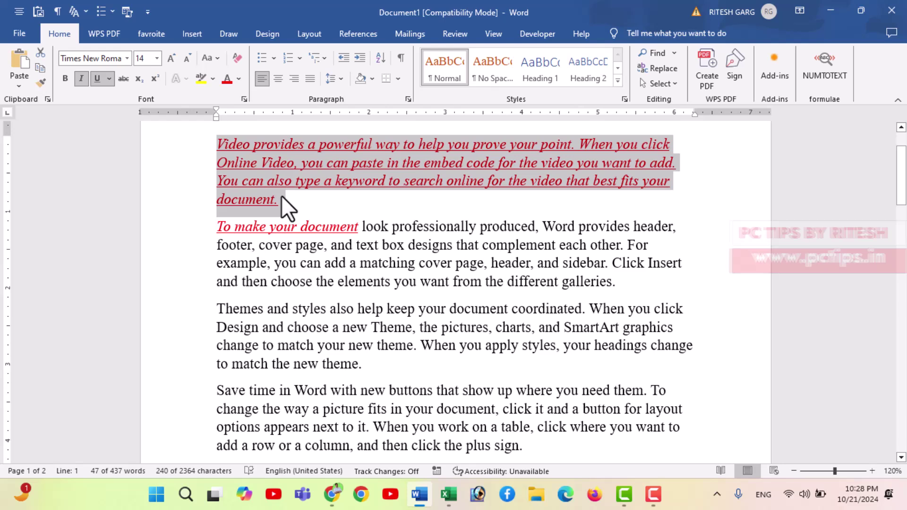
click(40, 85)
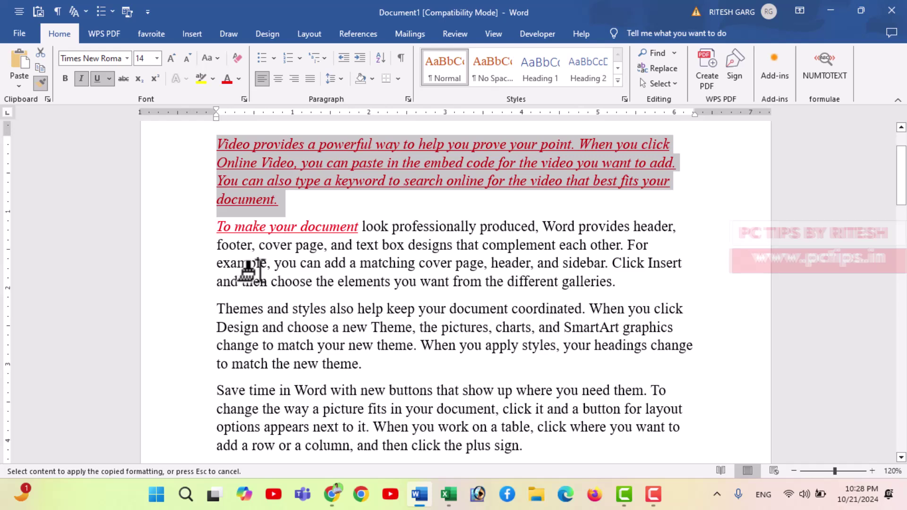
drag(350, 263, 394, 263)
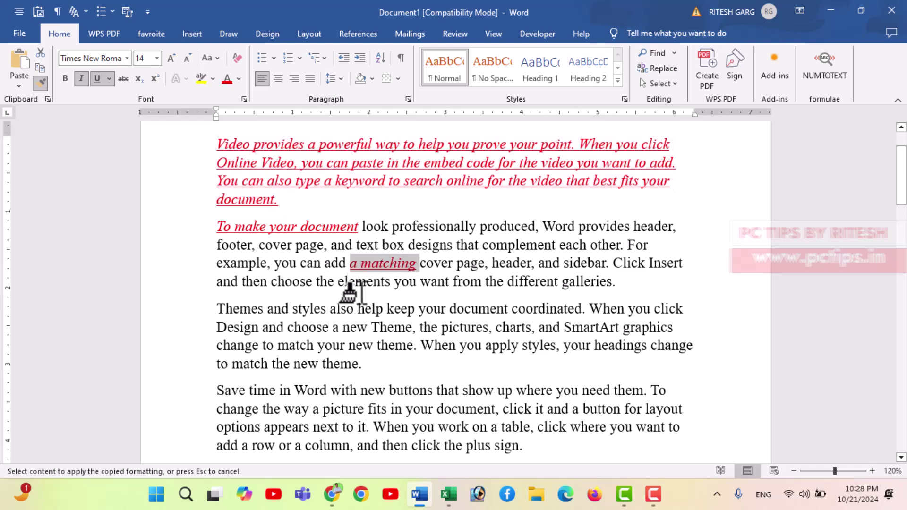
drag(358, 310, 414, 309)
drag(456, 263, 533, 263)
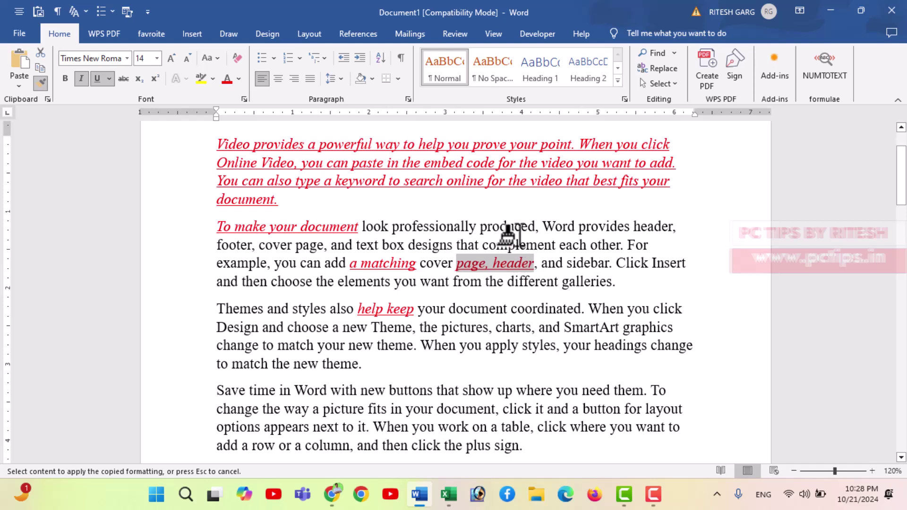
drag(480, 227, 575, 227)
drag(539, 328, 620, 327)
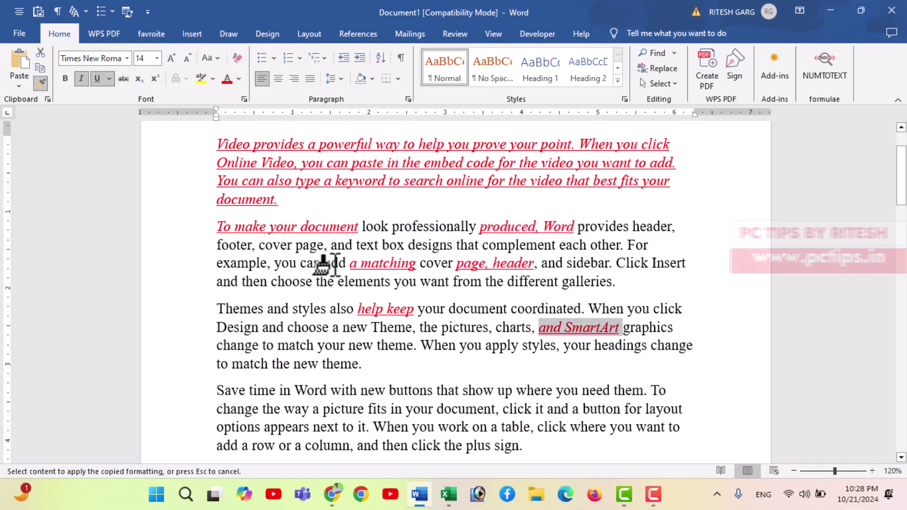
key(Escape)
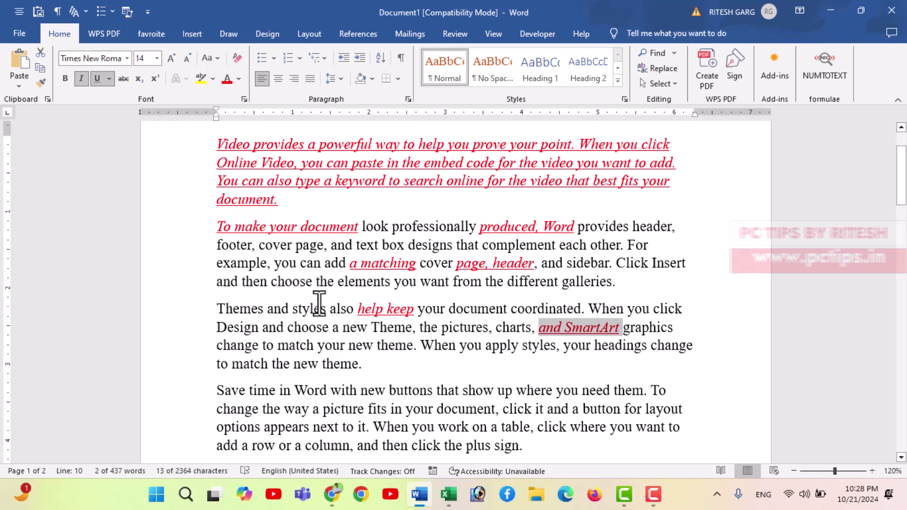
scroll(325, 303, up, 2)
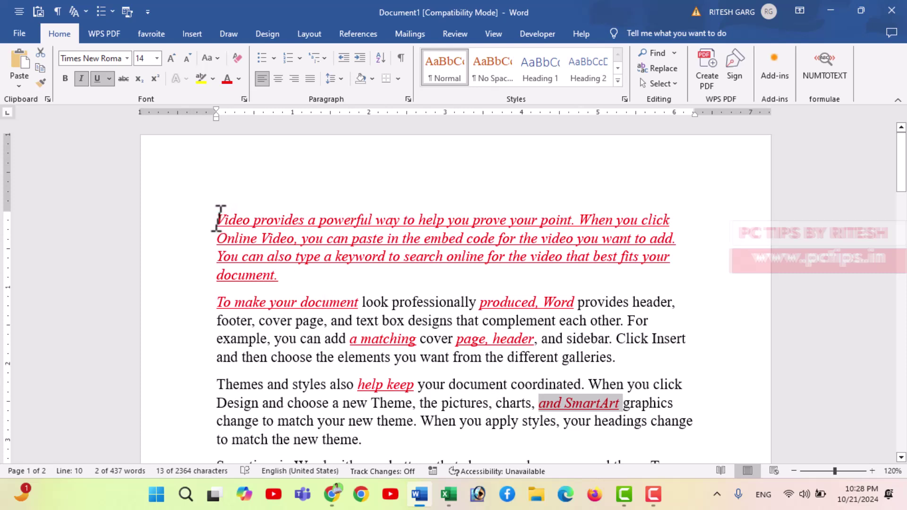
drag(218, 220, 282, 278)
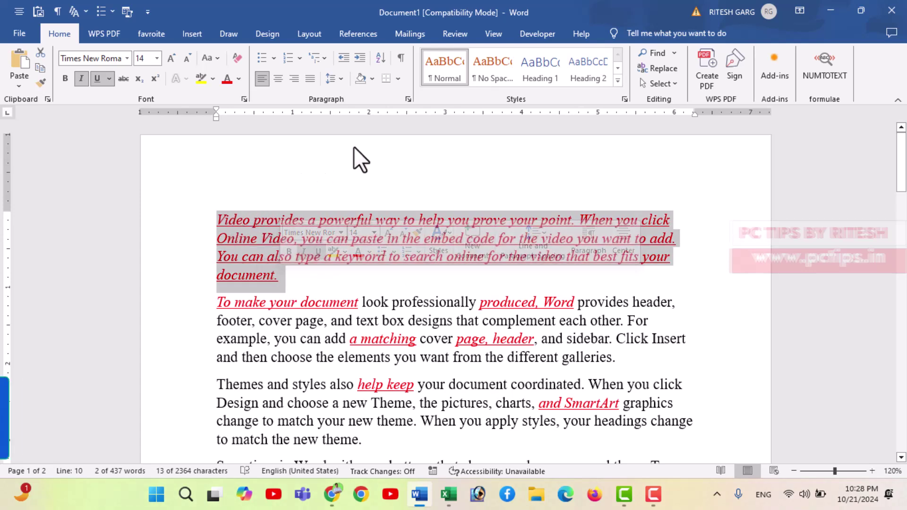
- Copy the first paragraph's formatting with Ctrl+Alt+C and apply it to 'Save time in Word'
key(ctrl+alt+c)
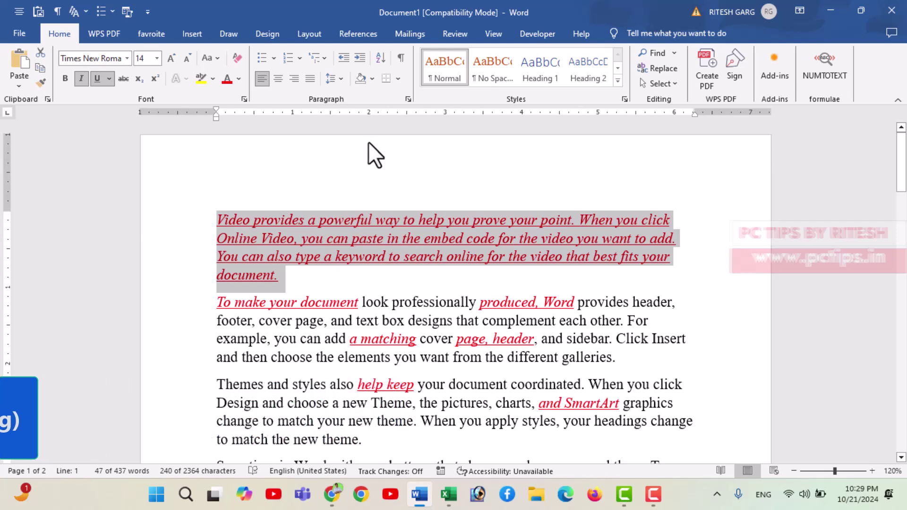
scroll(348, 222, down, 2)
scroll(326, 259, down, 3)
drag(217, 202, 548, 254)
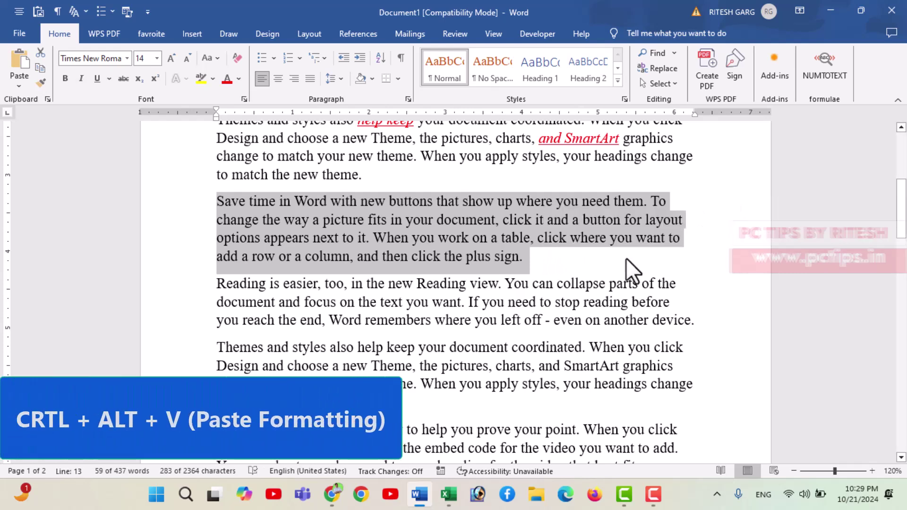
key(ctrl+alt+v)
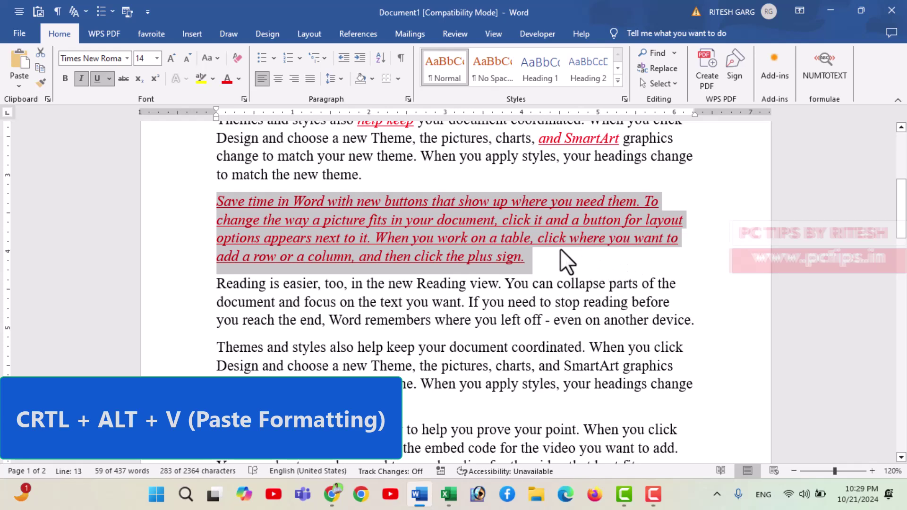
- Scroll back up and reselect the red first paragraph
scroll(550, 265, up, 2)
scroll(551, 265, up, 2)
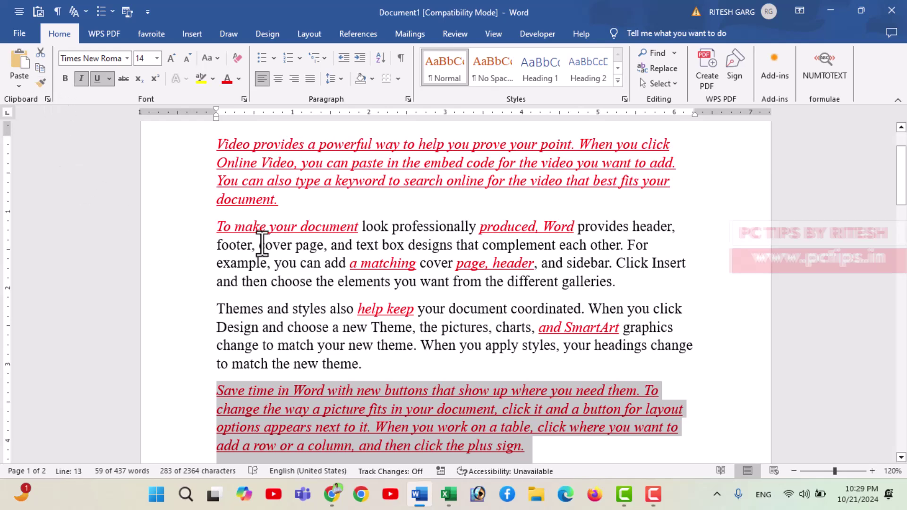
scroll(289, 246, up, 2)
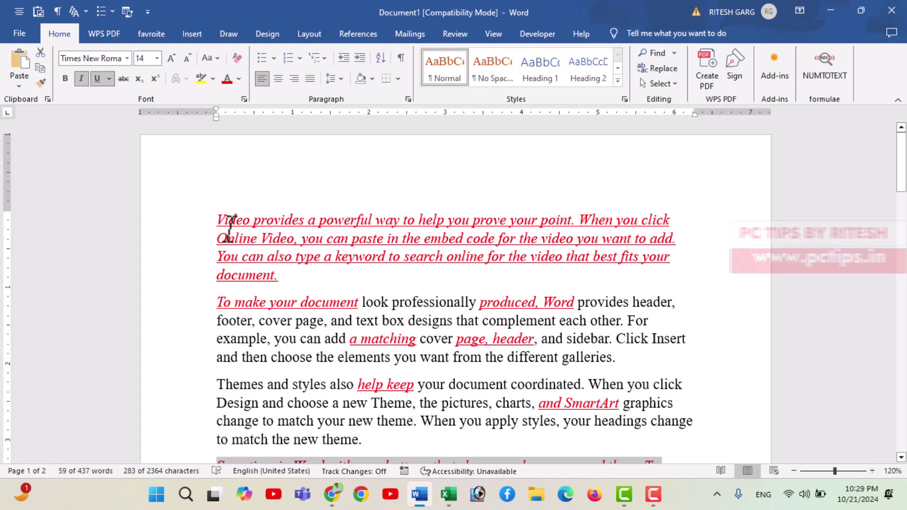
scroll(229, 226, down, 2)
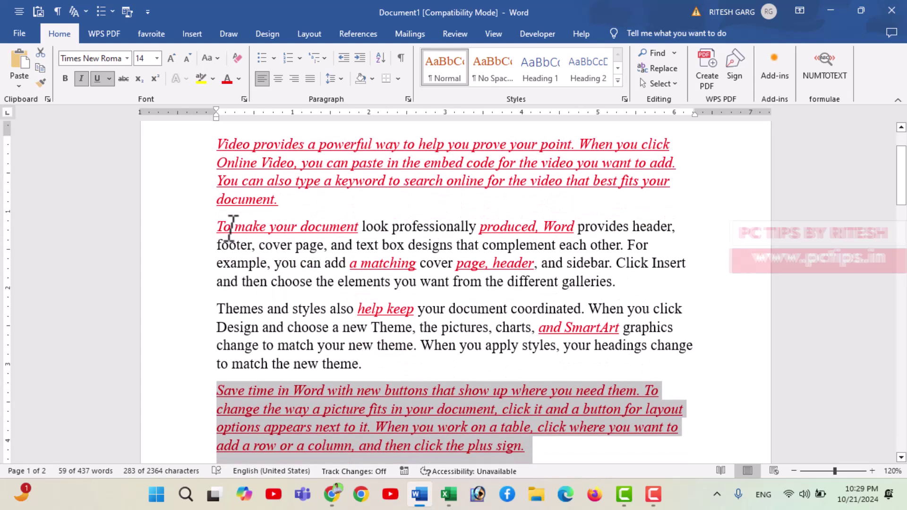
scroll(226, 222, up, 2)
drag(217, 218, 284, 279)
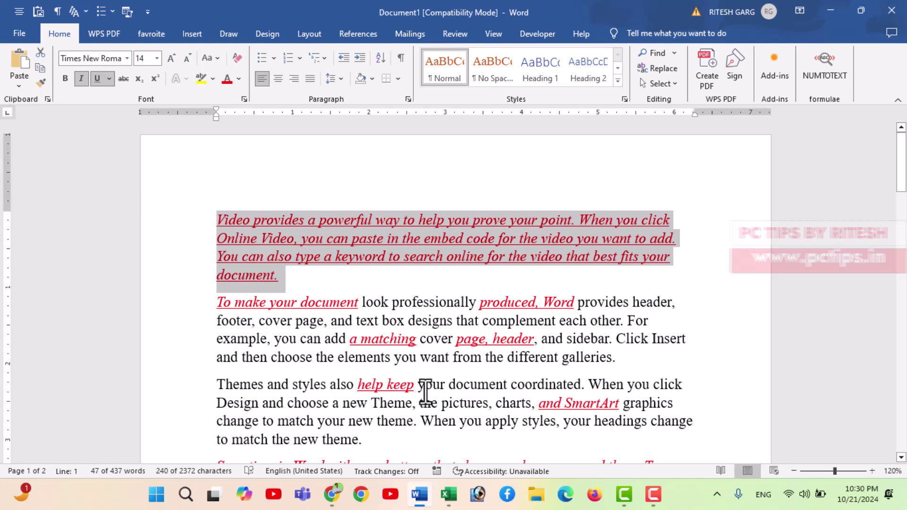
- Copy the red 'Video provides…' paragraph and paste it on a new line after 'another device.'
key(ctrl+Insert)
key(shift+Insert)
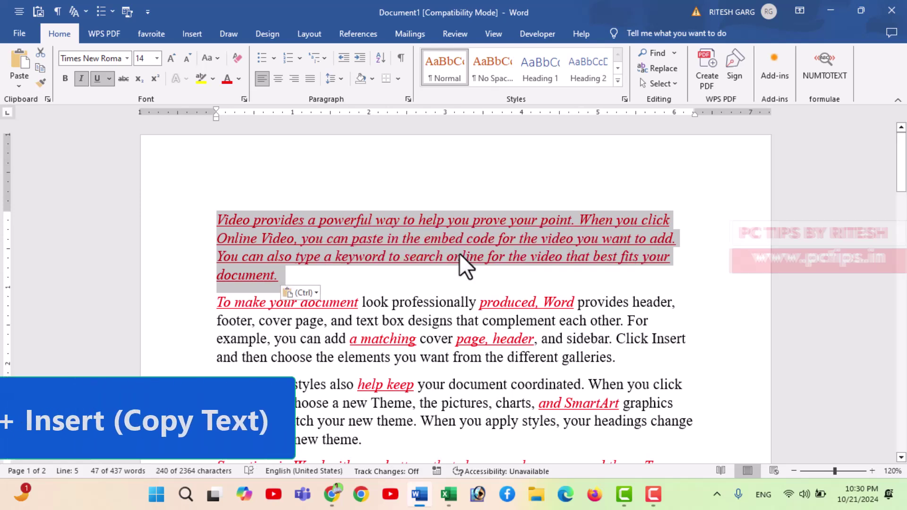
key(ctrl+Insert)
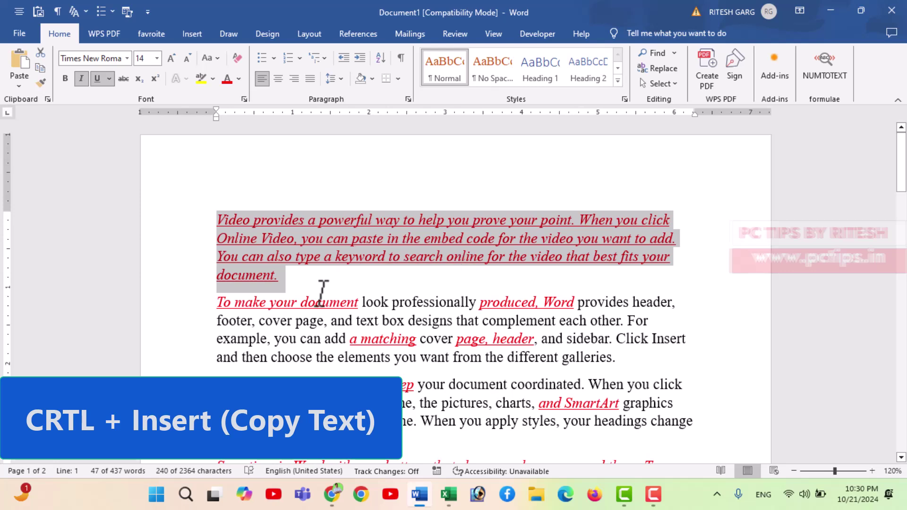
scroll(279, 291, down, 3)
scroll(274, 296, down, 4)
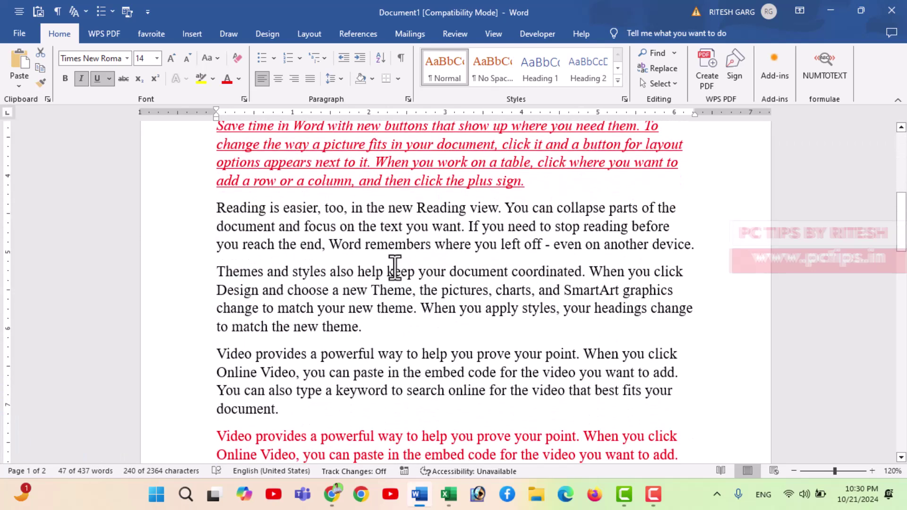
click(711, 254)
key(Return)
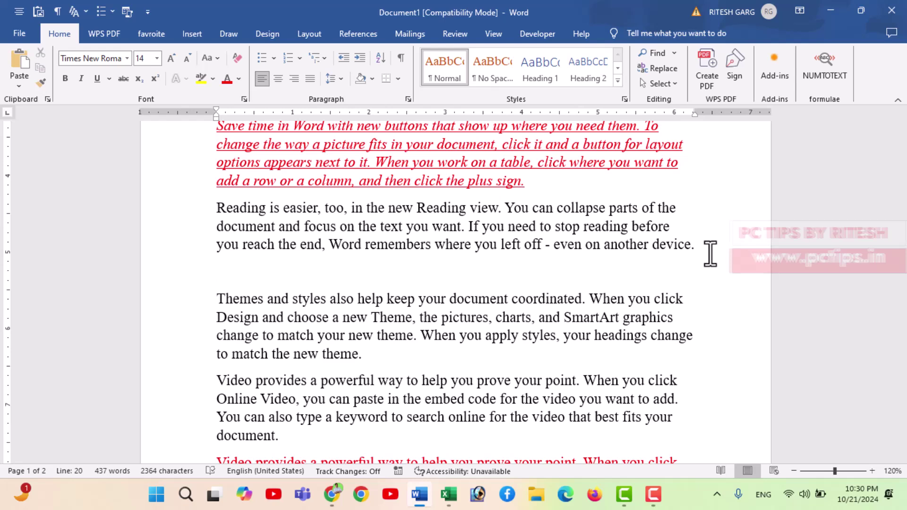
key(shift+Insert)
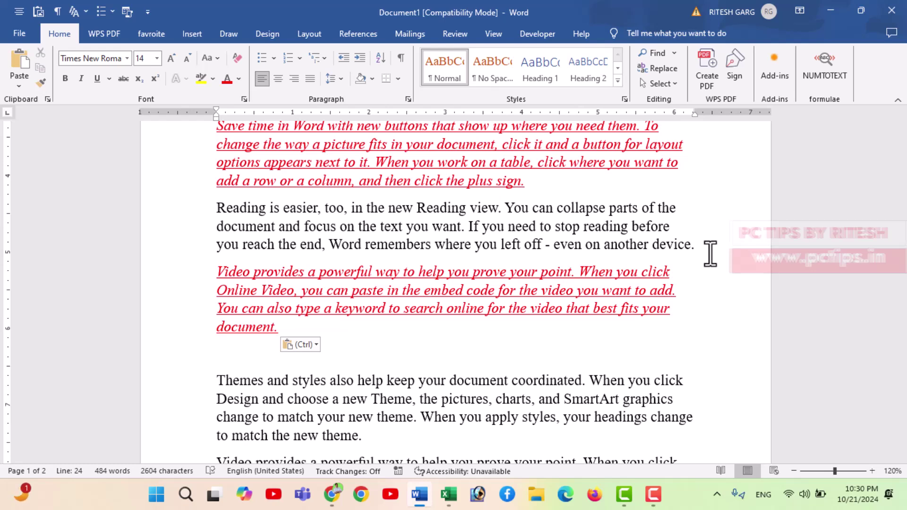
- Scroll up and select the 'To make your document' paragraph
scroll(375, 349, up, 4)
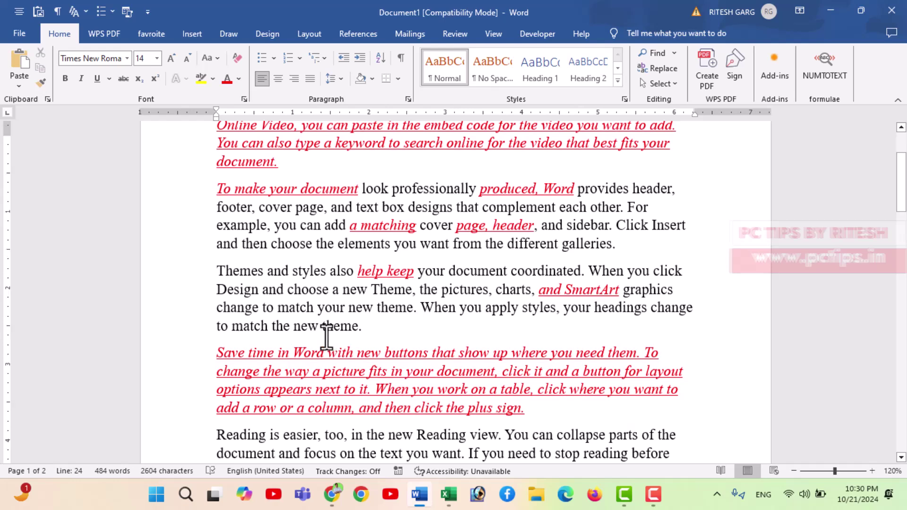
scroll(329, 338, up, 2)
drag(218, 301, 629, 353)
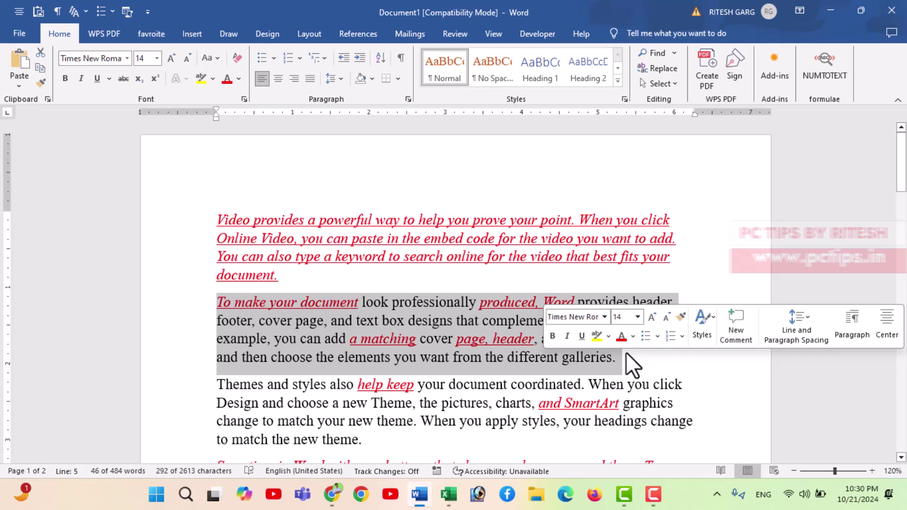
- Cut the 'To make your document' paragraph to the Spike and delete 'Reading is easier, too, in the new Reading view'
key(ctrl+F3)
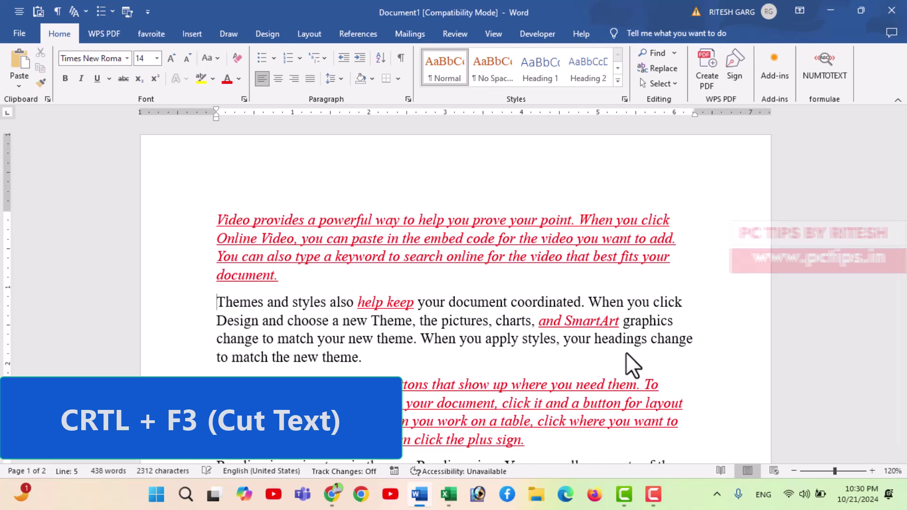
scroll(374, 355, down, 3)
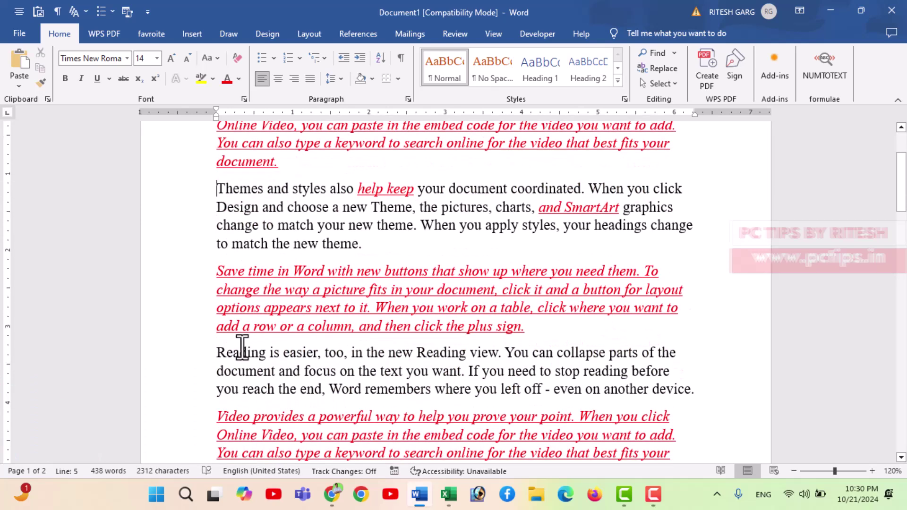
drag(215, 352, 500, 355)
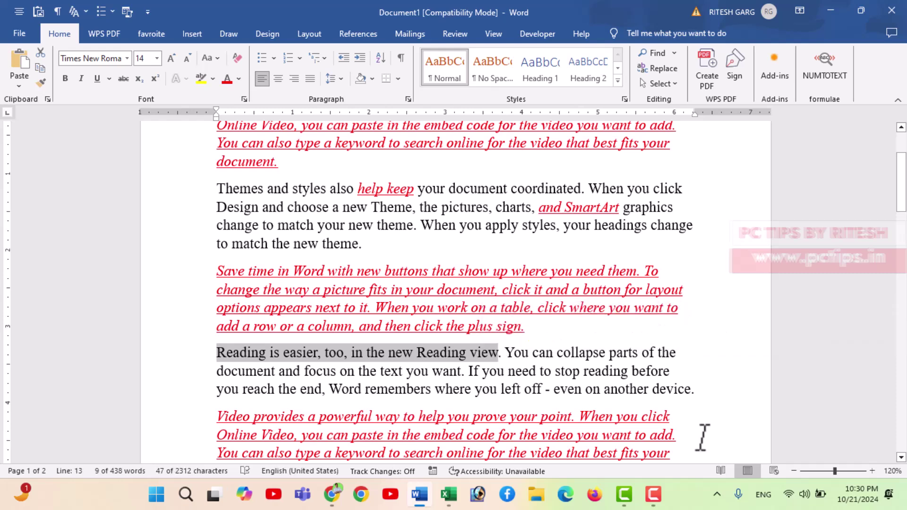
key(Delete)
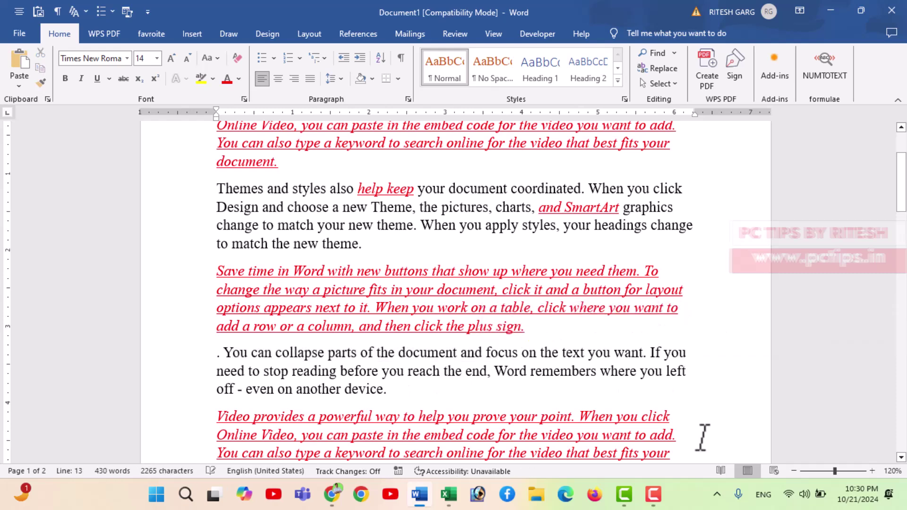
scroll(498, 397, down, 3)
scroll(497, 388, down, 2)
scroll(463, 374, up, 1)
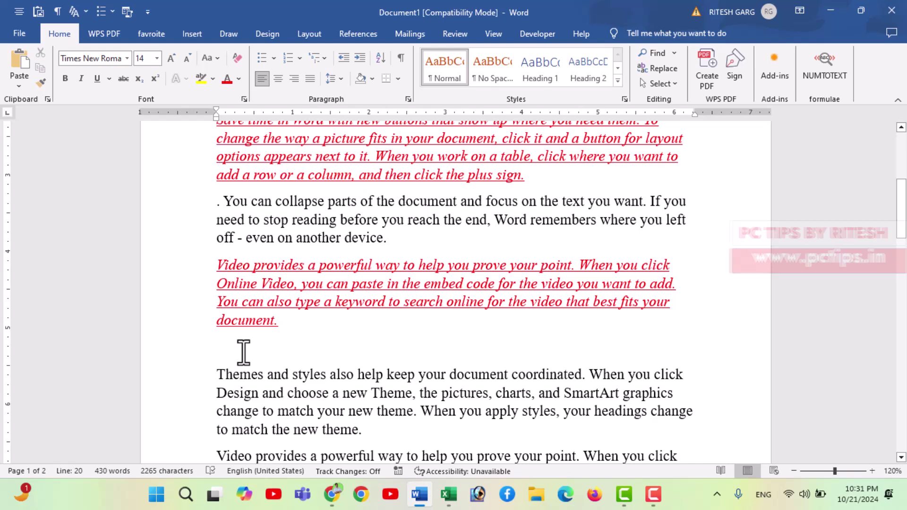
- Insert the Spike contents ('To make your document…' and 'Reading is easier…') at the empty line, then select the first paragraph
key(ctrl+shift+F3)
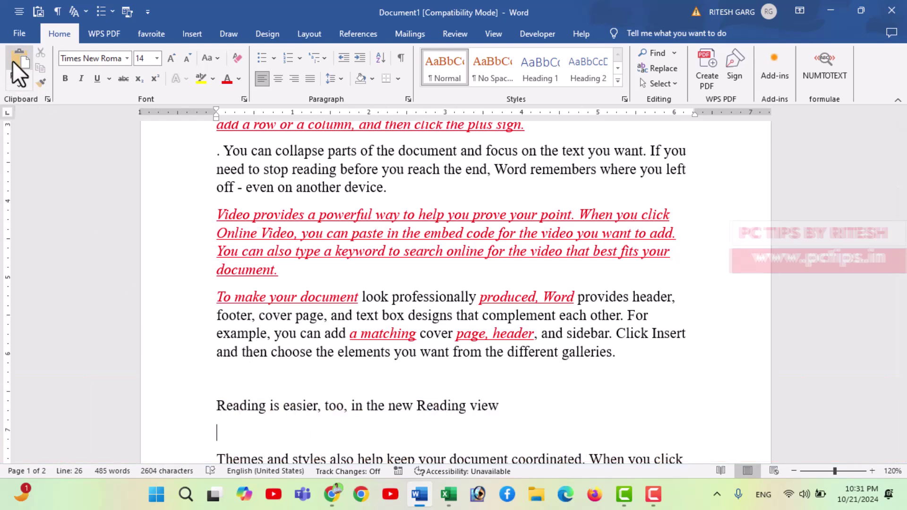
click(19, 86)
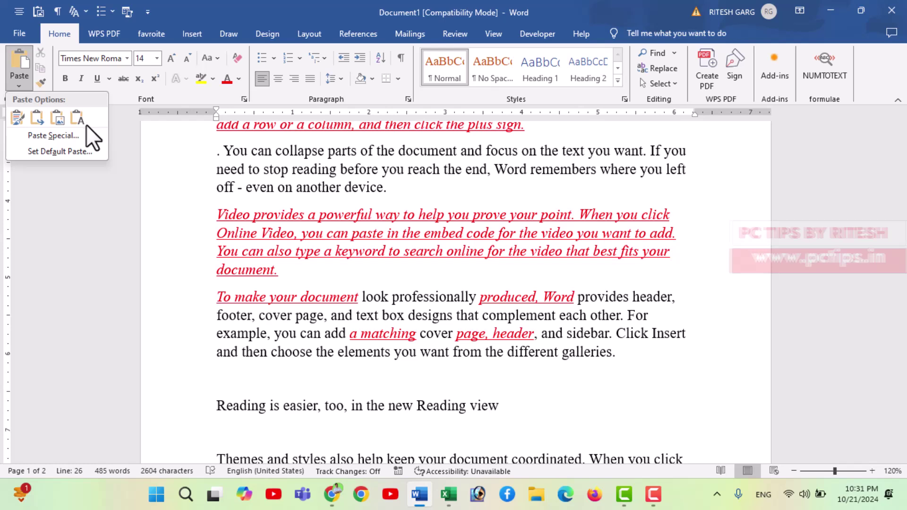
click(347, 214)
scroll(325, 208, up, 5)
scroll(324, 208, up, 1)
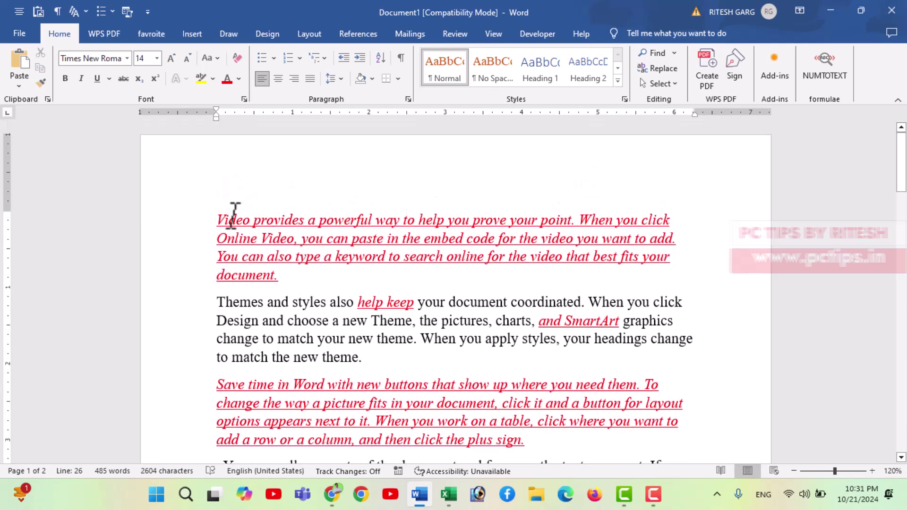
drag(218, 220, 288, 271)
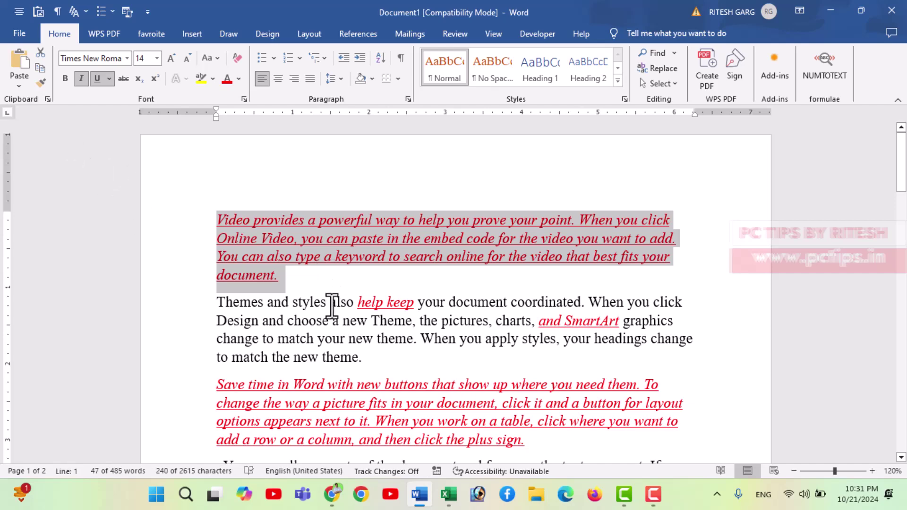
- Start a new empty paragraph after the stray 'v' on page 2
scroll(326, 305, down, 1)
scroll(325, 304, down, 4)
scroll(341, 296, down, 3)
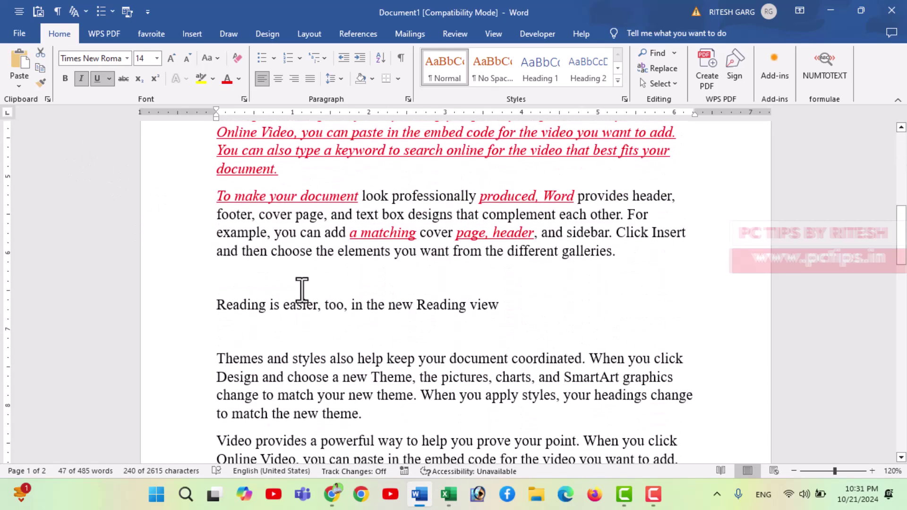
click(248, 282)
scroll(294, 304, down, 6)
scroll(328, 324, down, 5)
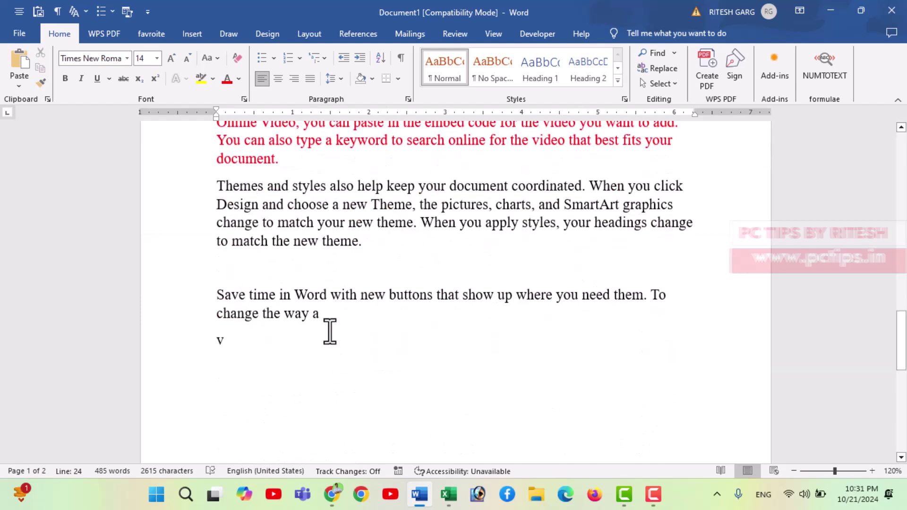
scroll(328, 331, down, 4)
click(253, 160)
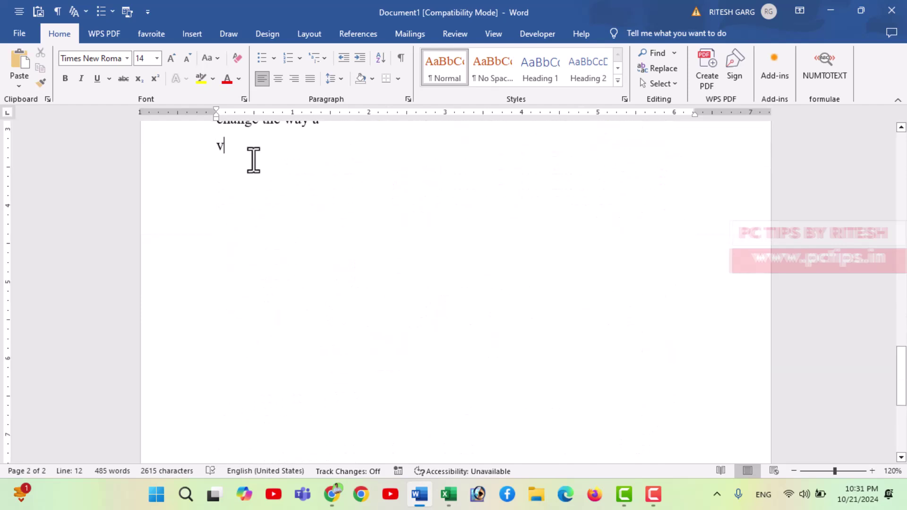
key(Return)
key(Return)
key(Return)
- Paste the 'Video provides…' paragraph there as Unformatted Text through Paste Special
click(19, 86)
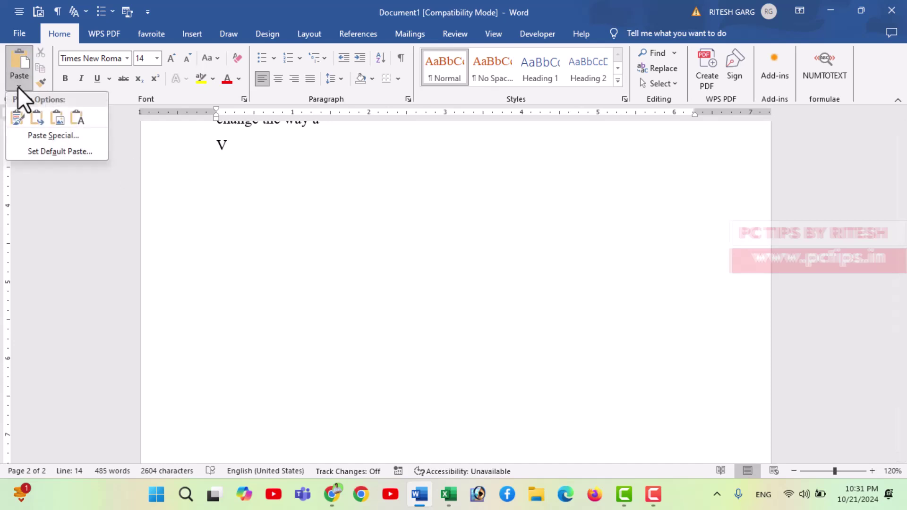
click(50, 135)
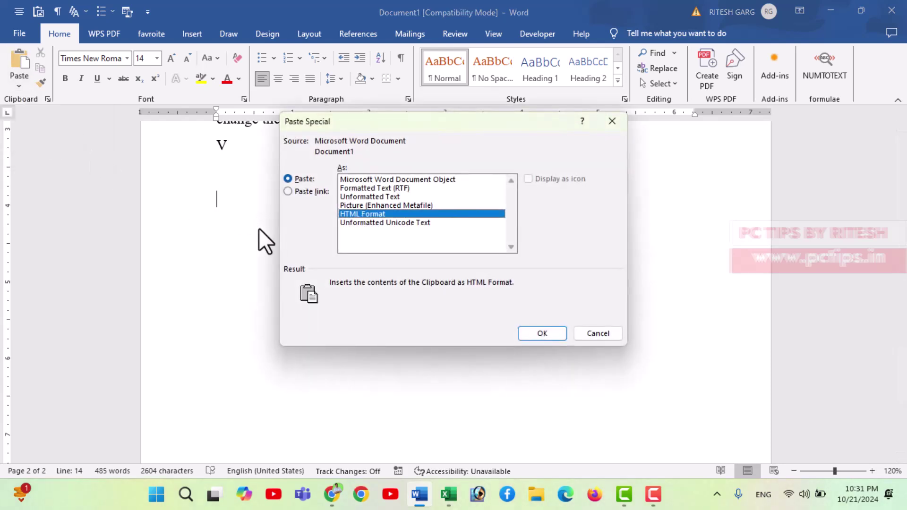
click(373, 197)
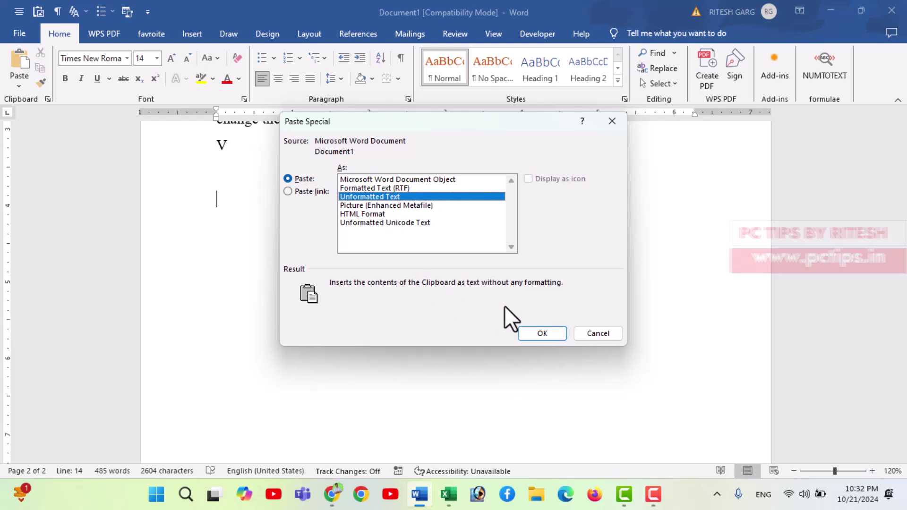
click(534, 333)
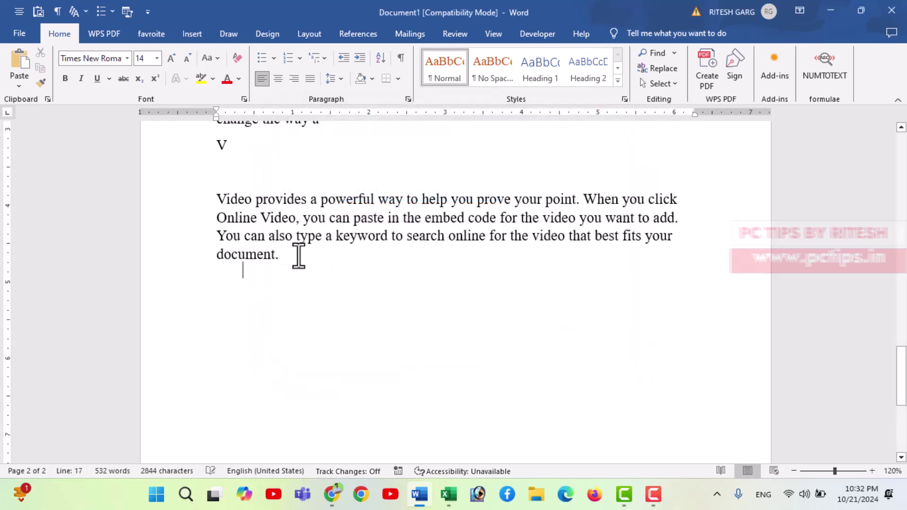
- Paste the red paragraph as Formatted Text (RTF) through Paste Special
click(17, 87)
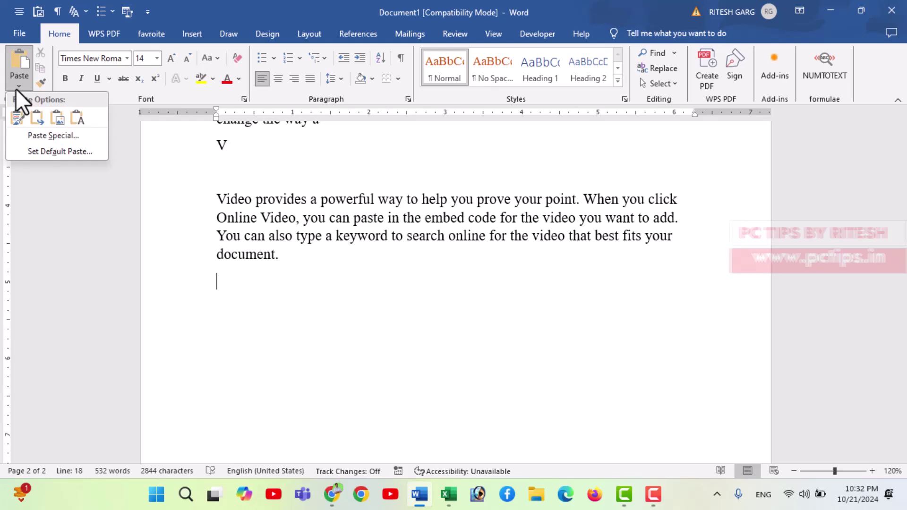
click(42, 135)
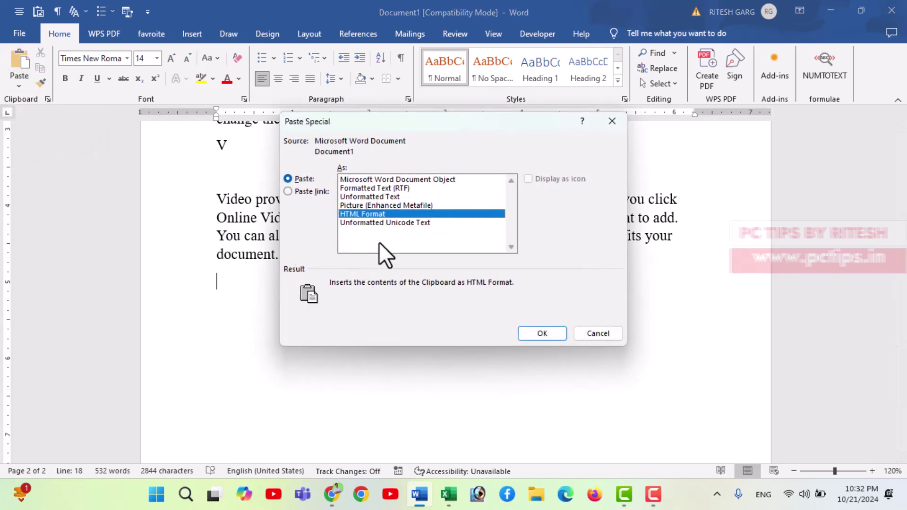
click(382, 188)
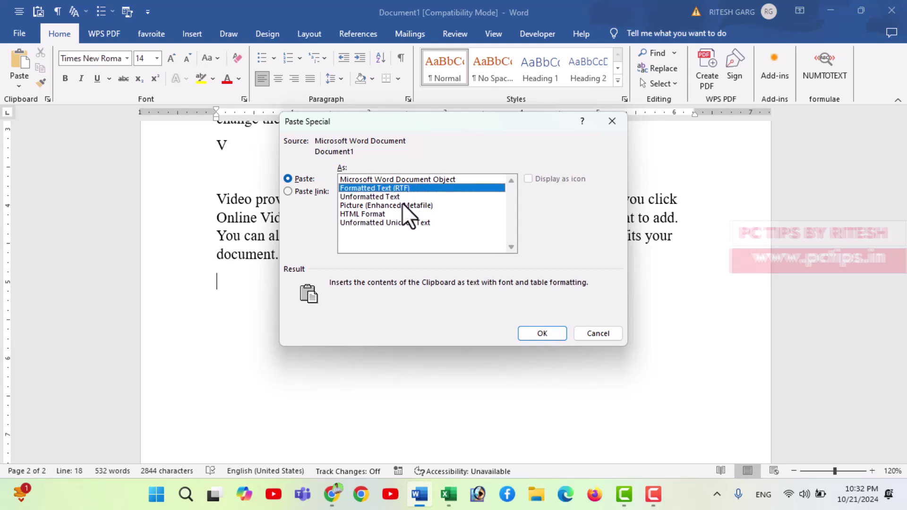
click(541, 333)
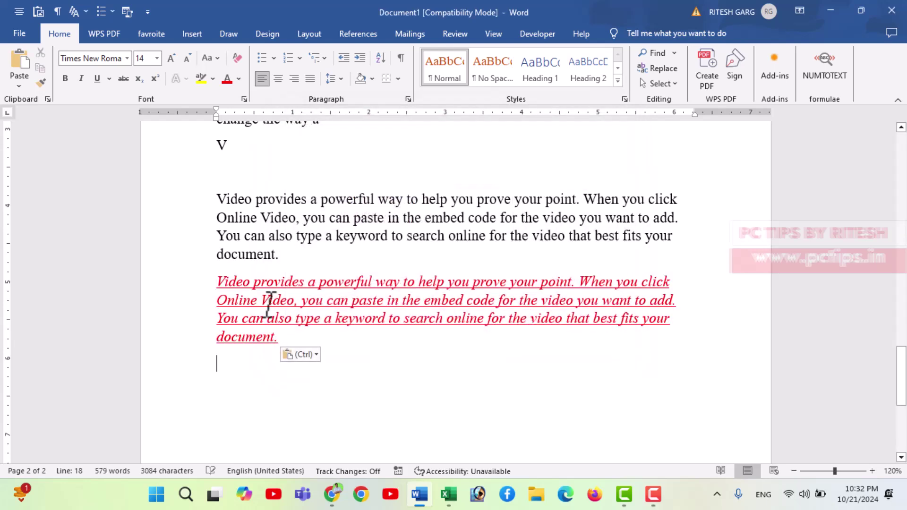
- Paste the red paragraph again as a Picture (Enhanced Metafile)
click(12, 87)
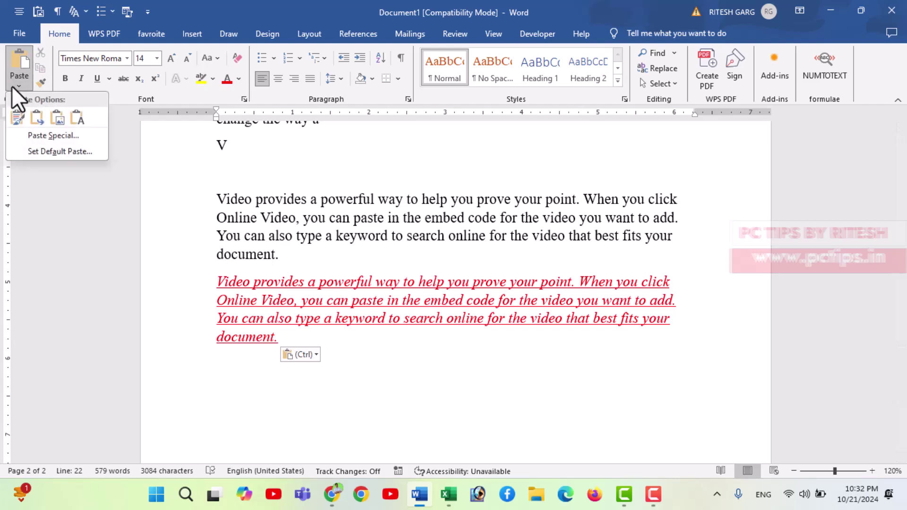
click(35, 134)
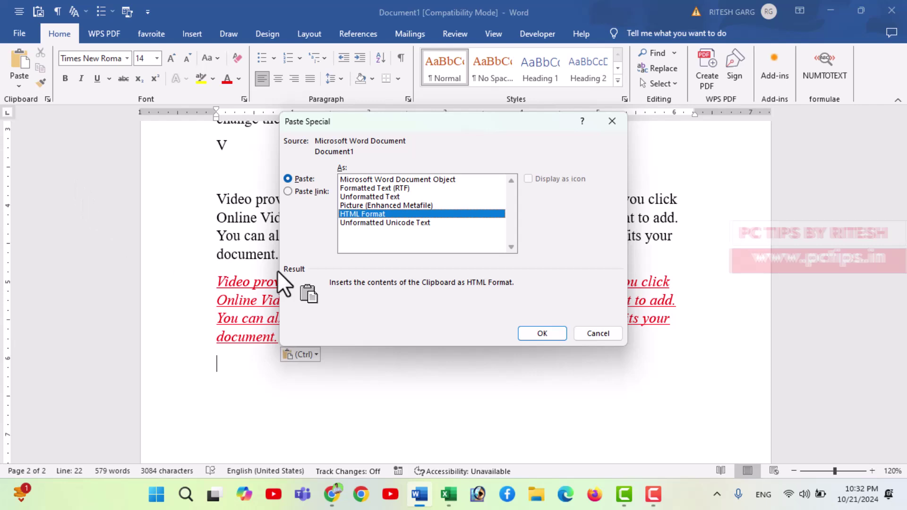
click(390, 205)
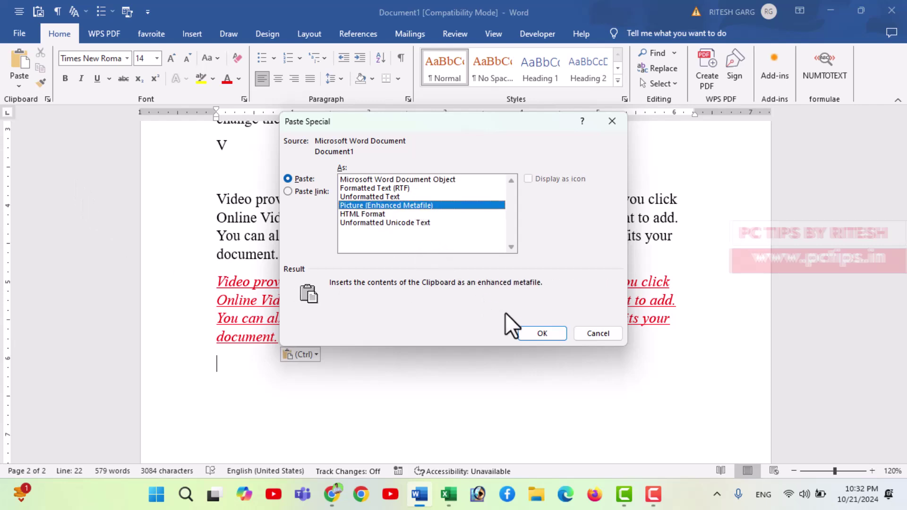
click(542, 337)
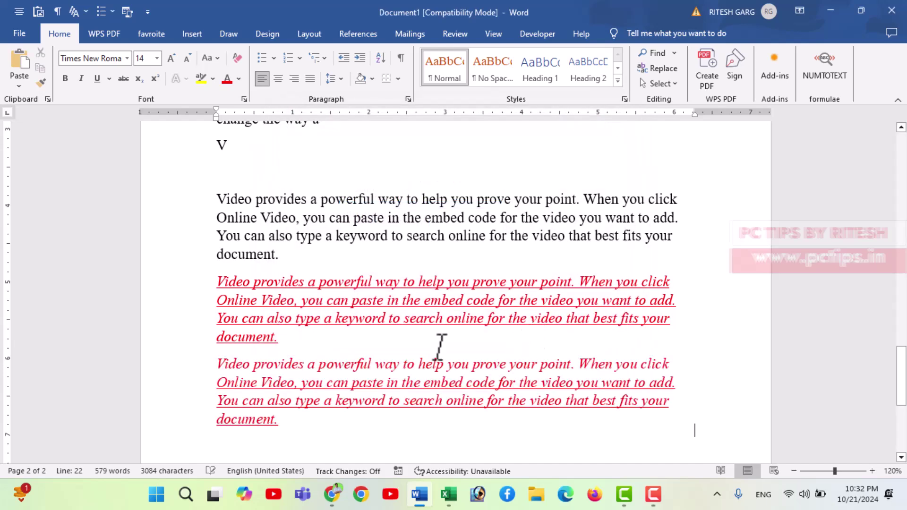
- Shrink the pasted paragraph picture slightly by dragging its corner handle inward
scroll(296, 393, down, 1)
scroll(296, 393, down, 3)
click(288, 258)
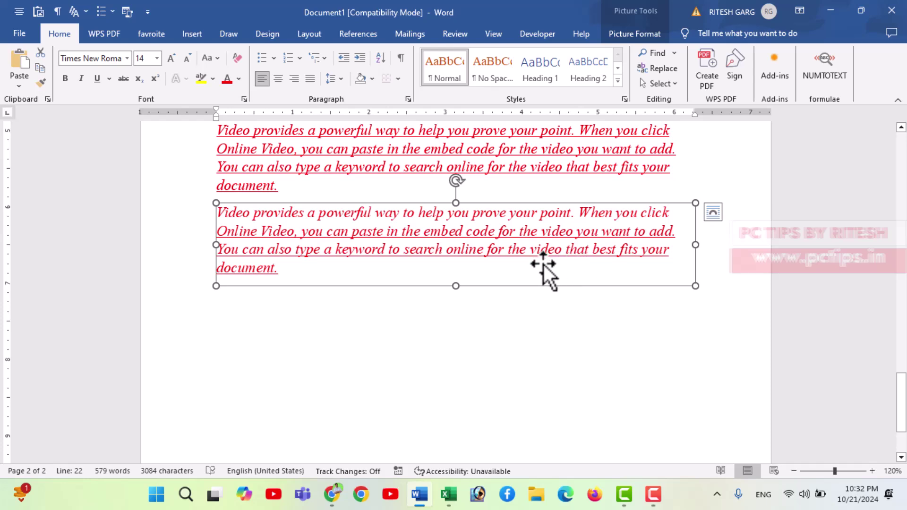
drag(696, 286, 634, 275)
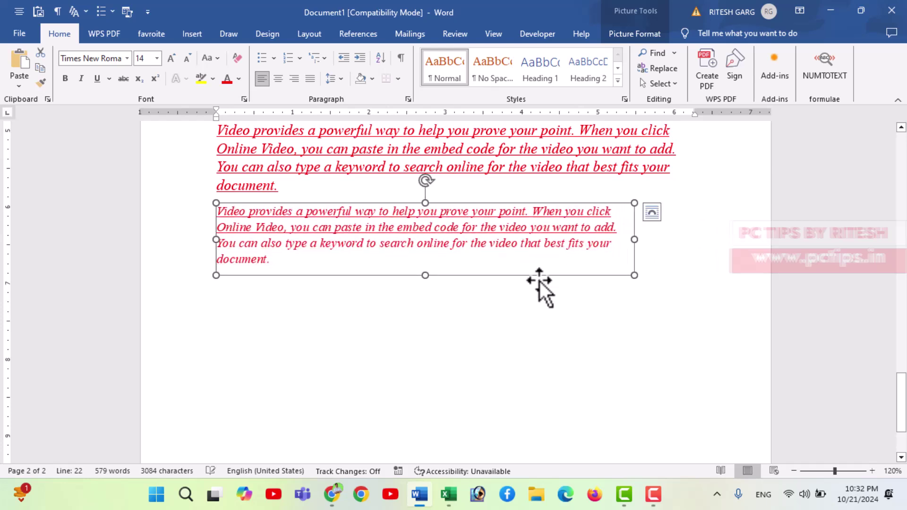
click(669, 276)
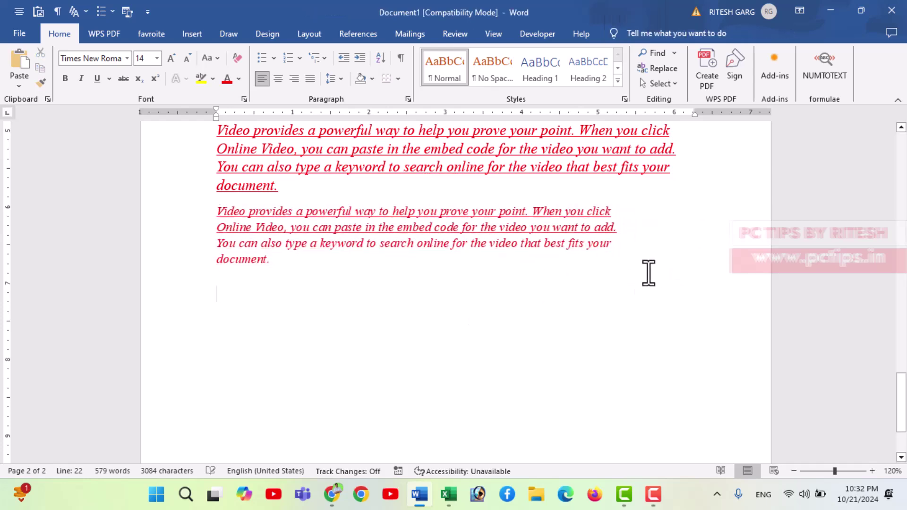
- Paste a link to the red paragraph displayed as a Microsoft Word Document icon, then open the icon
click(13, 87)
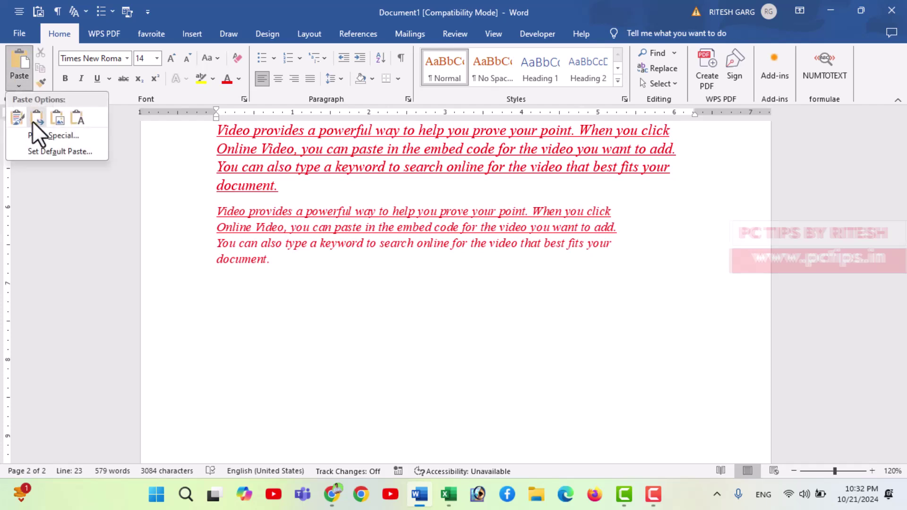
click(36, 135)
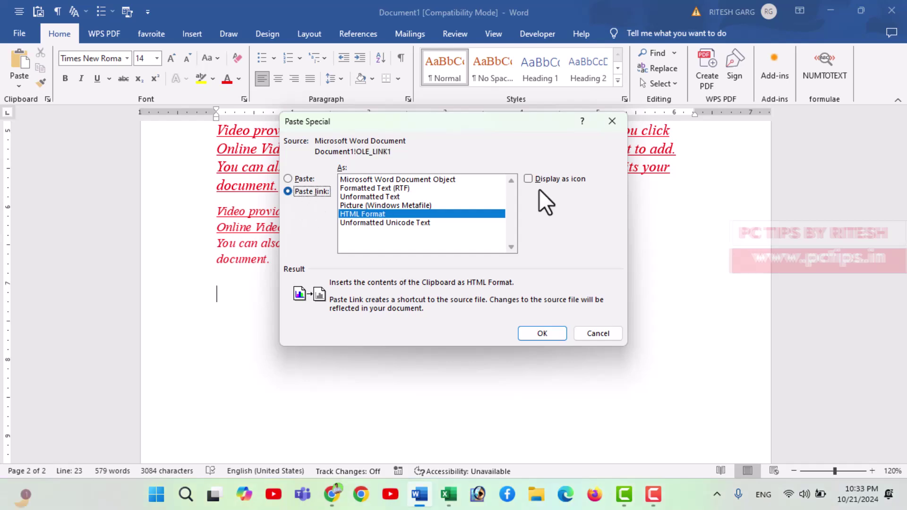
click(532, 178)
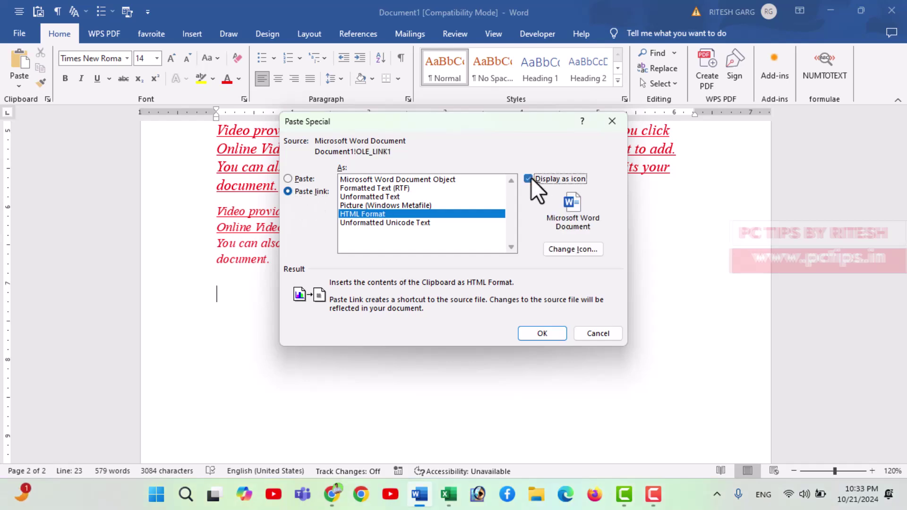
click(544, 332)
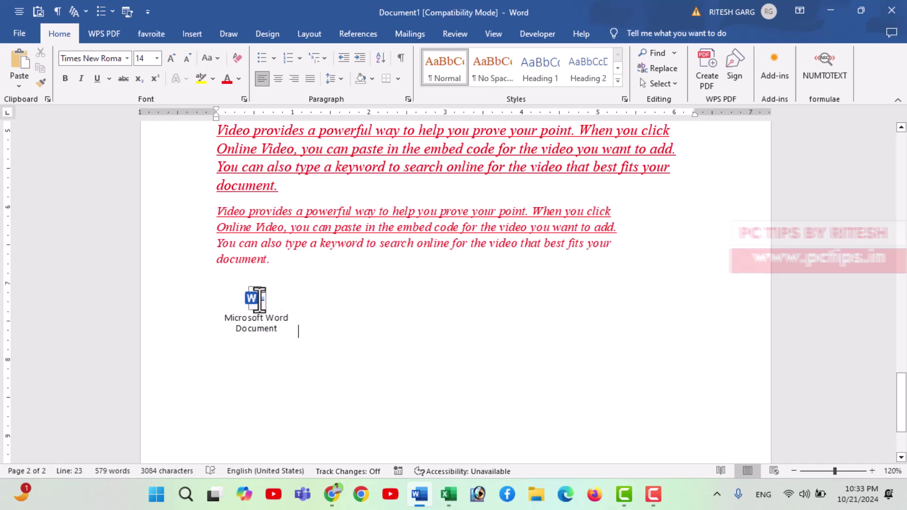
click(260, 307)
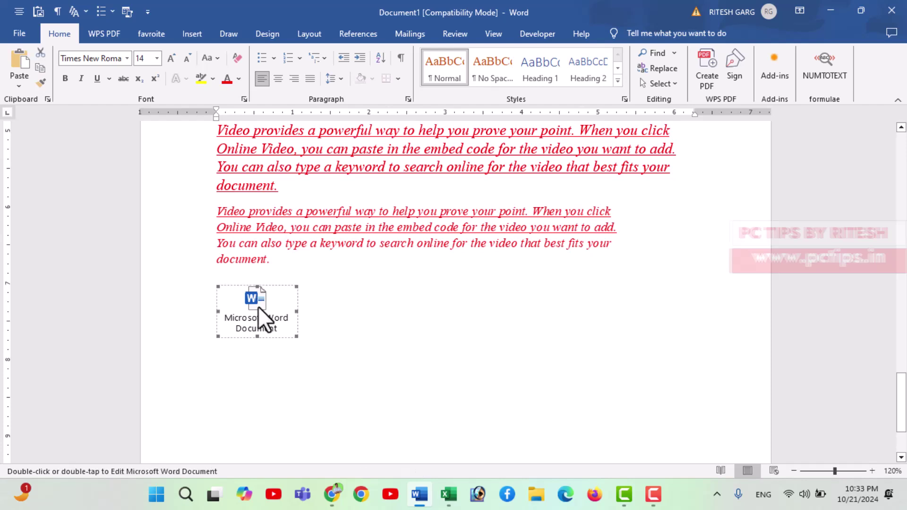
double_click(259, 308)
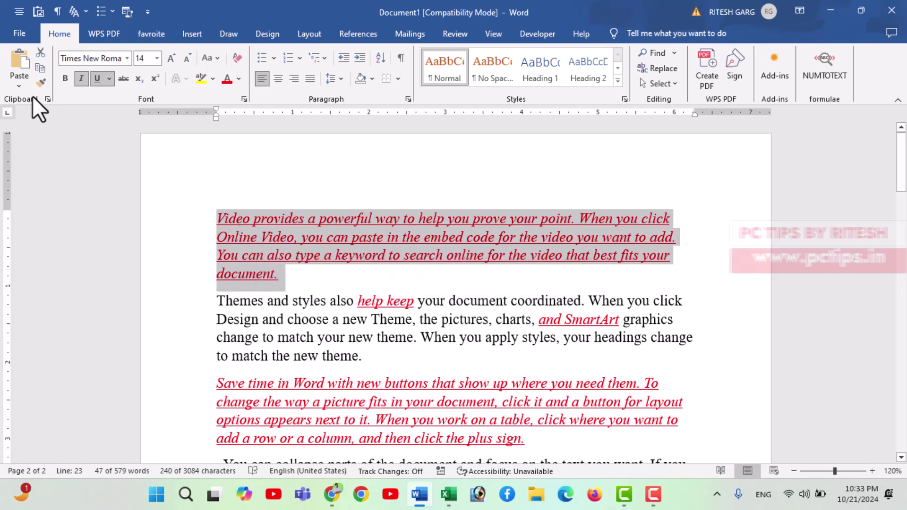
- Open the Home tab's Paste dropdown showing Paste Special and Set Default Paste
click(21, 88)
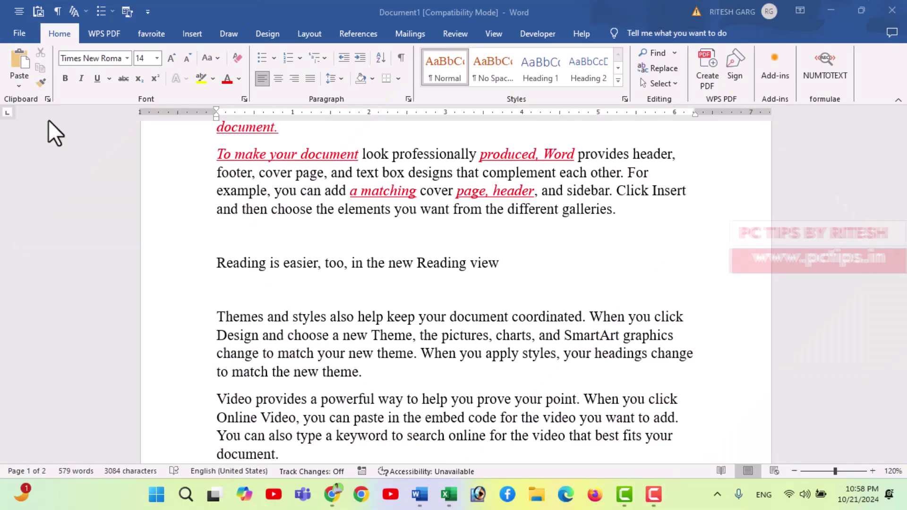
click(15, 85)
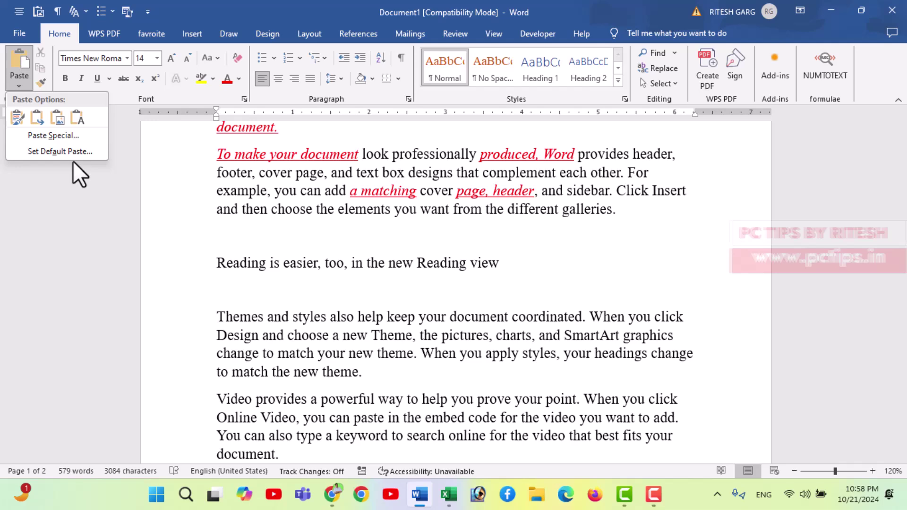
- Open Set Default Paste and review the same-document pasting option, leaving it at Keep Source Formatting
click(46, 152)
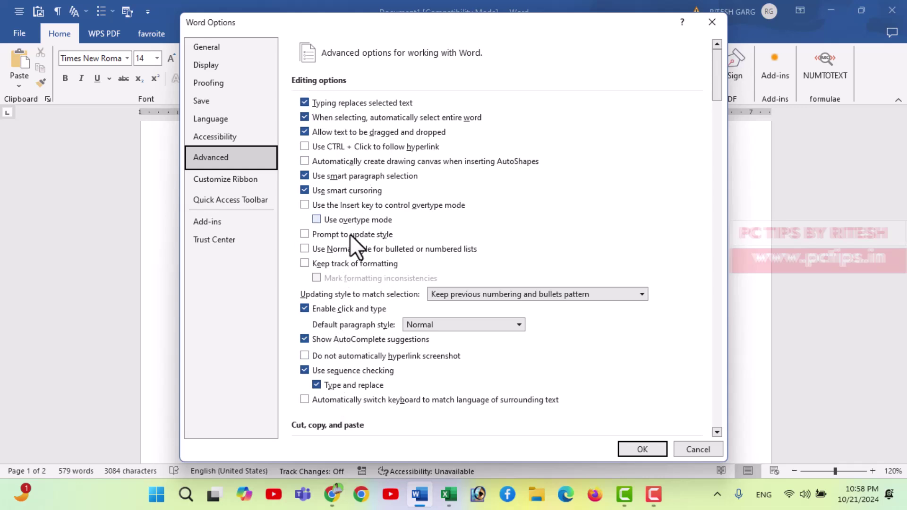
scroll(352, 246, down, 2)
scroll(354, 254, down, 1)
scroll(357, 246, down, 2)
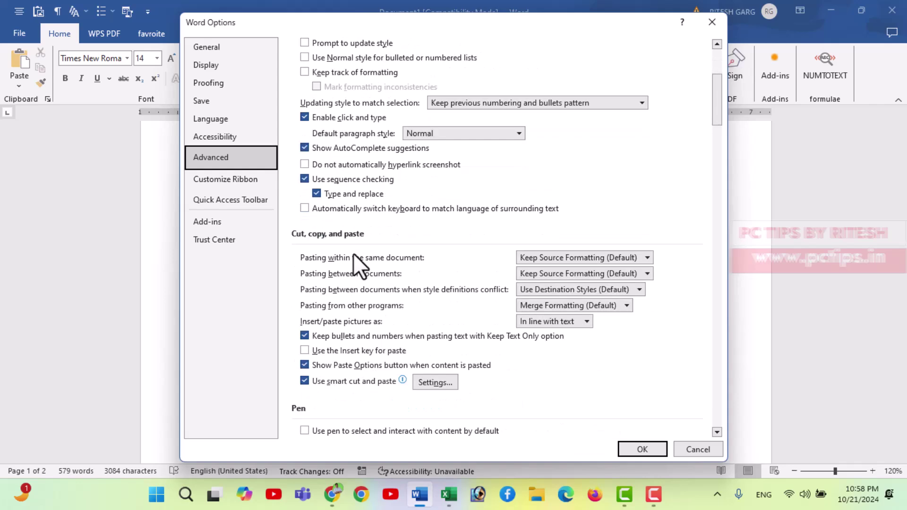
scroll(352, 254, down, 1)
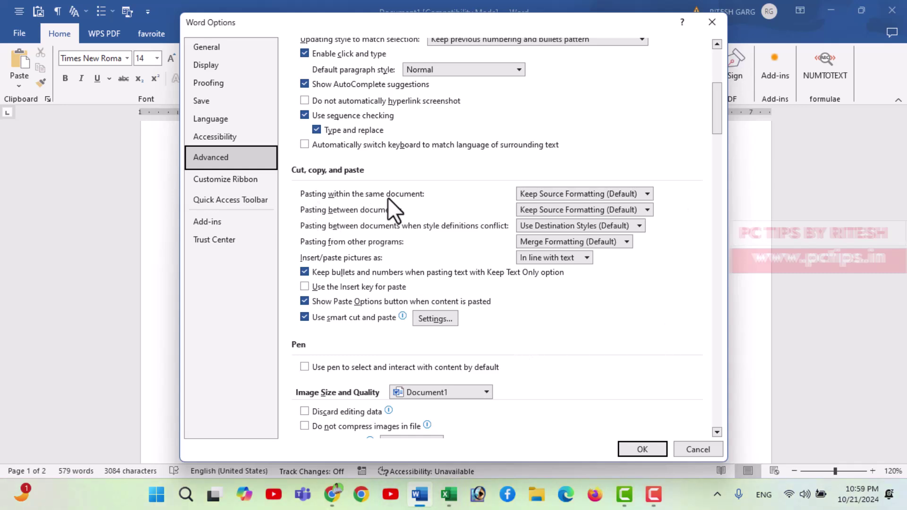
click(537, 196)
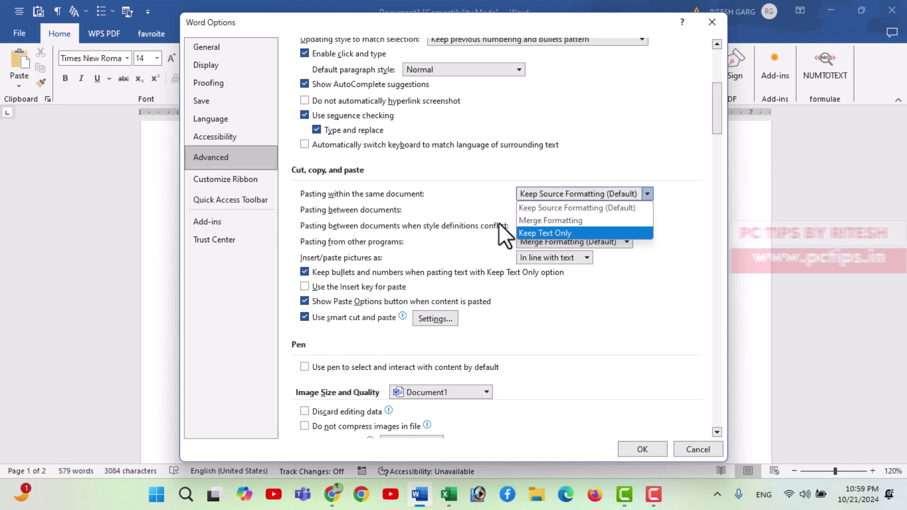
click(491, 211)
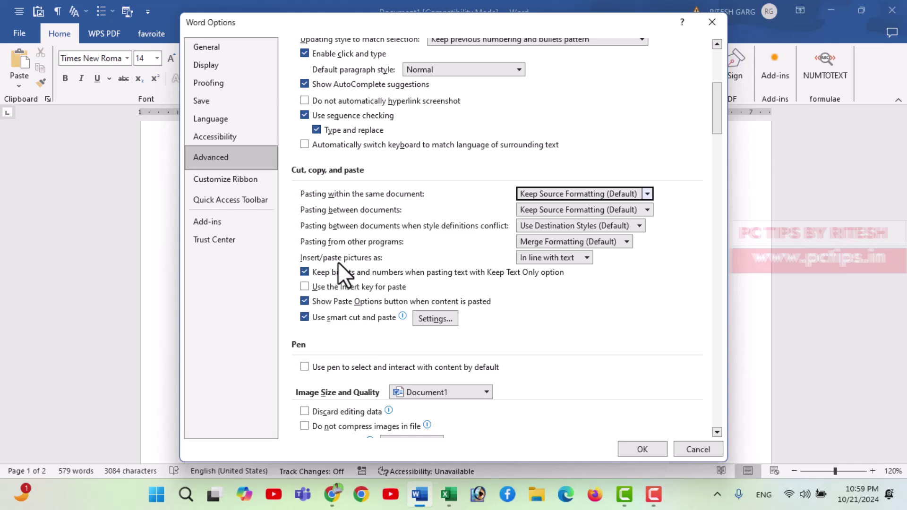
- Leave picture pasting at In line with text and smart cut-and-paste settings unchanged, then close Word Options with OK
click(529, 259)
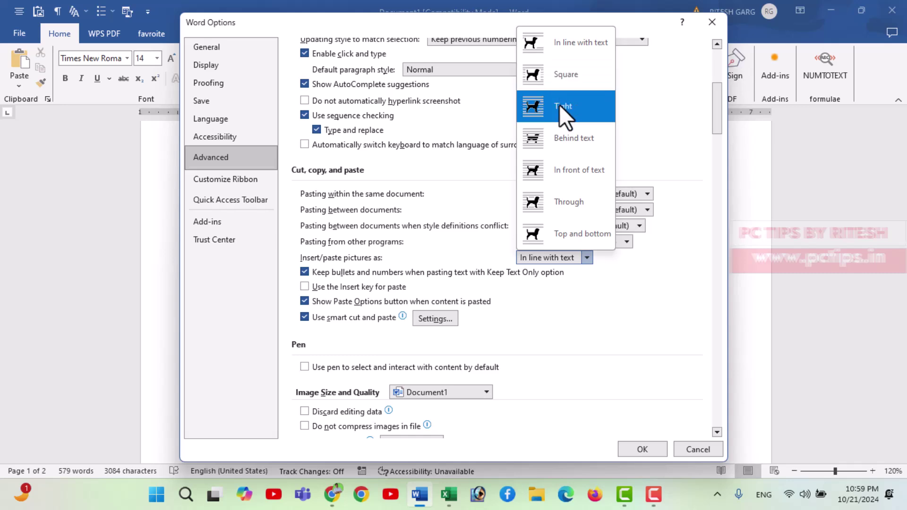
click(601, 276)
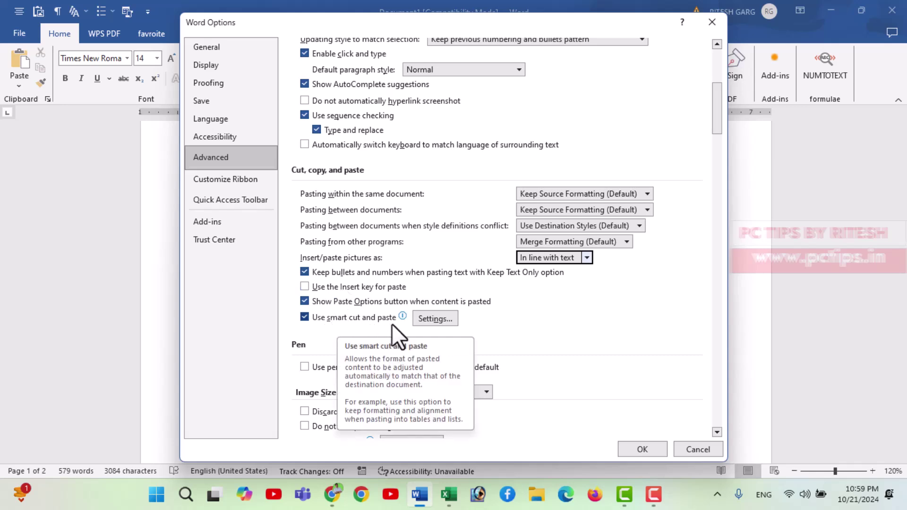
click(429, 319)
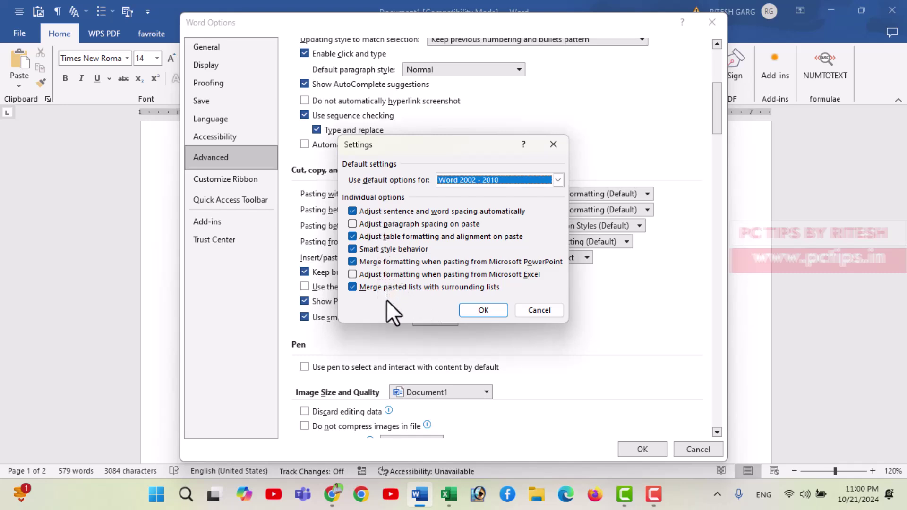
click(537, 312)
click(643, 449)
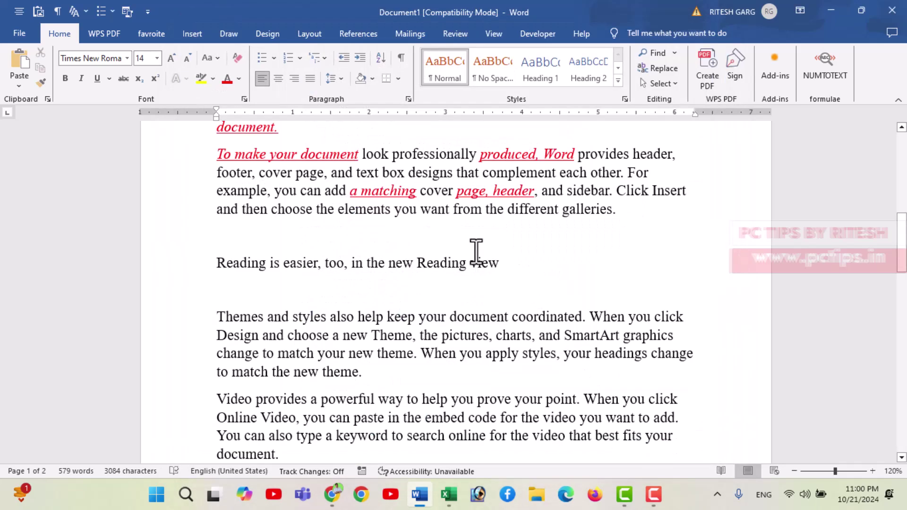
scroll(435, 274, up, 2)
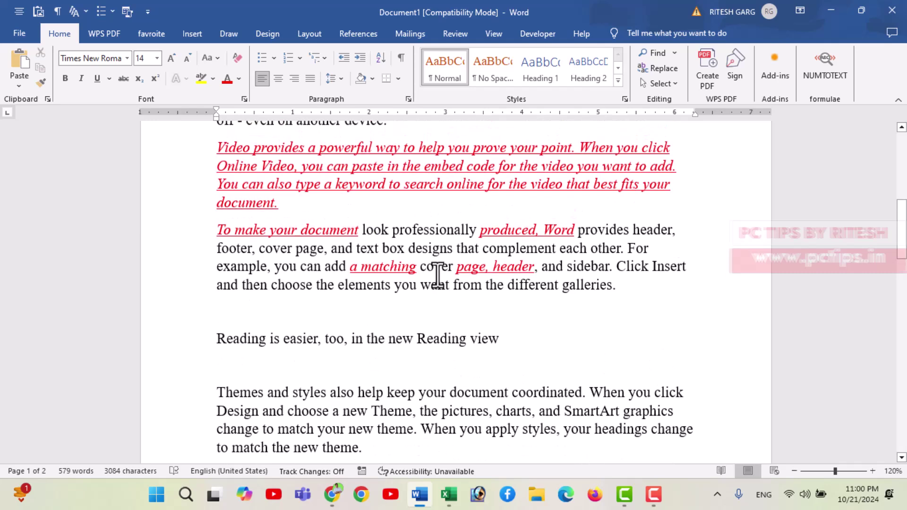
scroll(435, 273, up, 6)
scroll(436, 274, up, 3)
scroll(395, 260, up, 1)
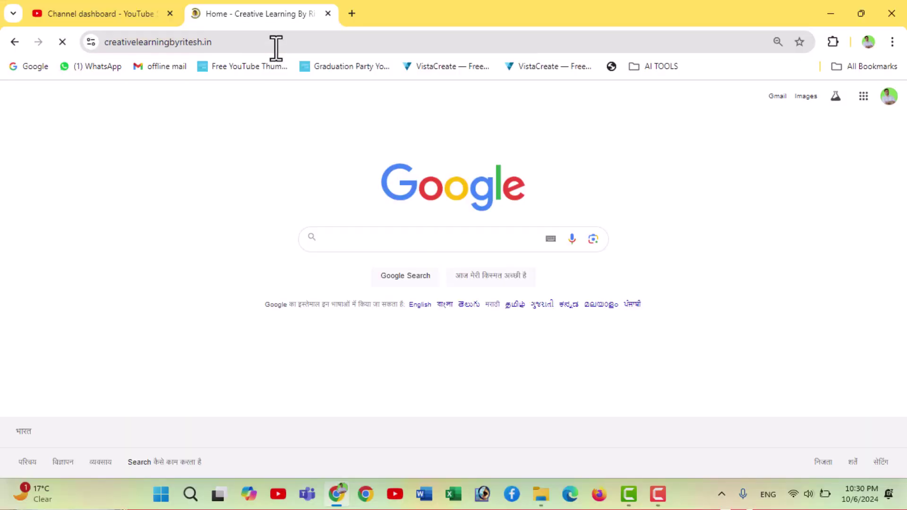
scroll(430, 212, down, 5)
scroll(431, 194, down, 5)
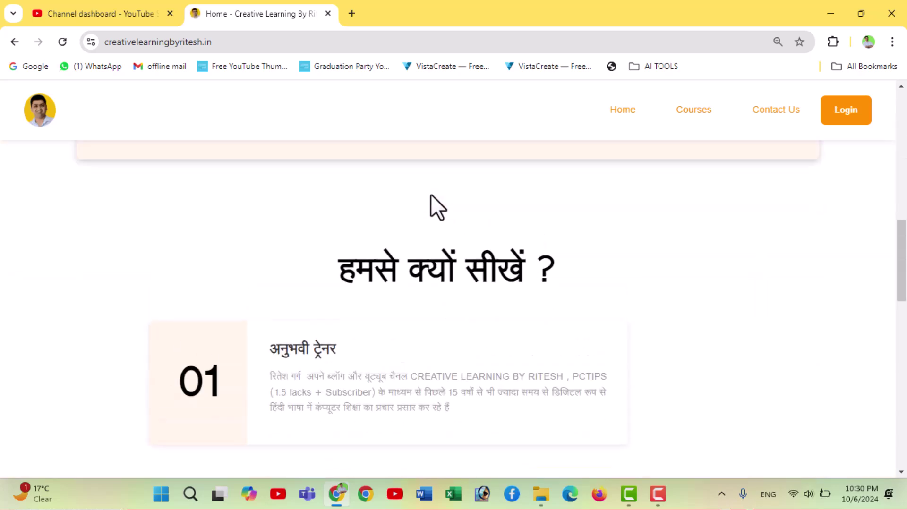
scroll(432, 199, down, 3)
scroll(444, 222, up, 2)
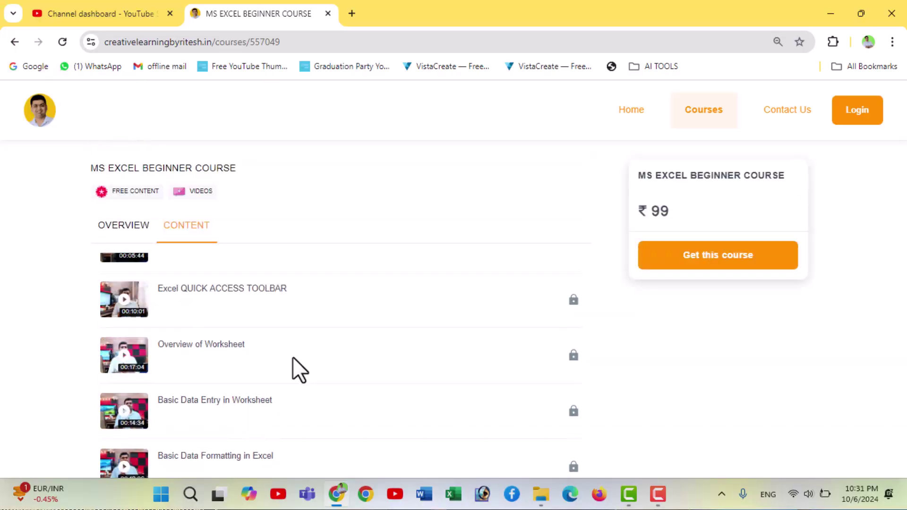
scroll(303, 364, down, 3)
scroll(314, 366, down, 5)
scroll(313, 366, down, 4)
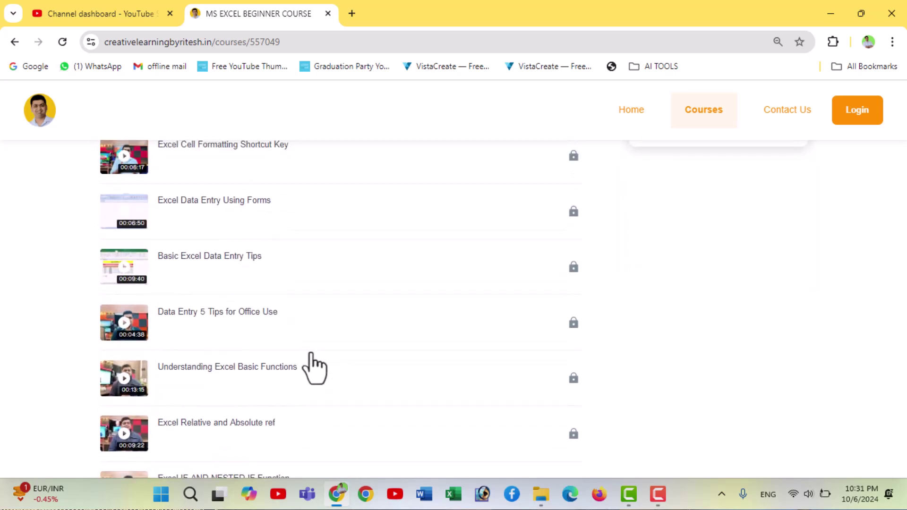
scroll(312, 364, down, 1)
scroll(312, 365, down, 5)
scroll(324, 374, down, 2)
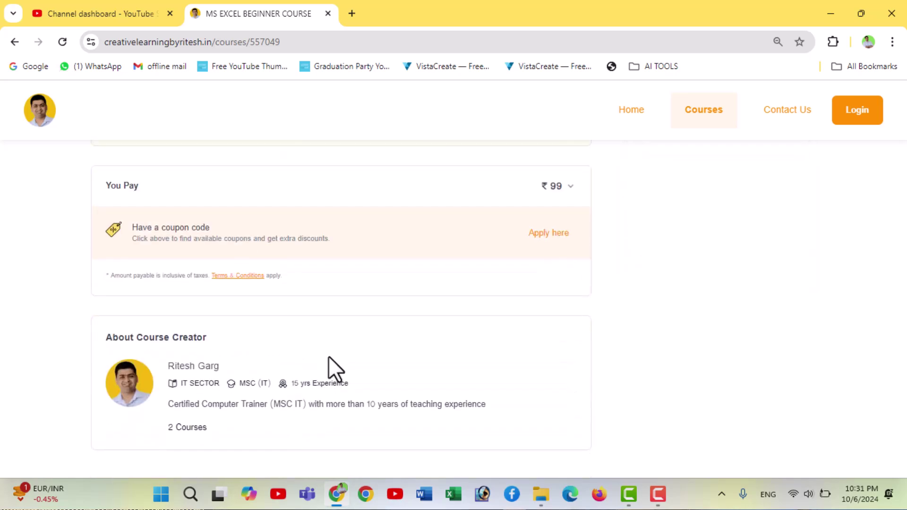